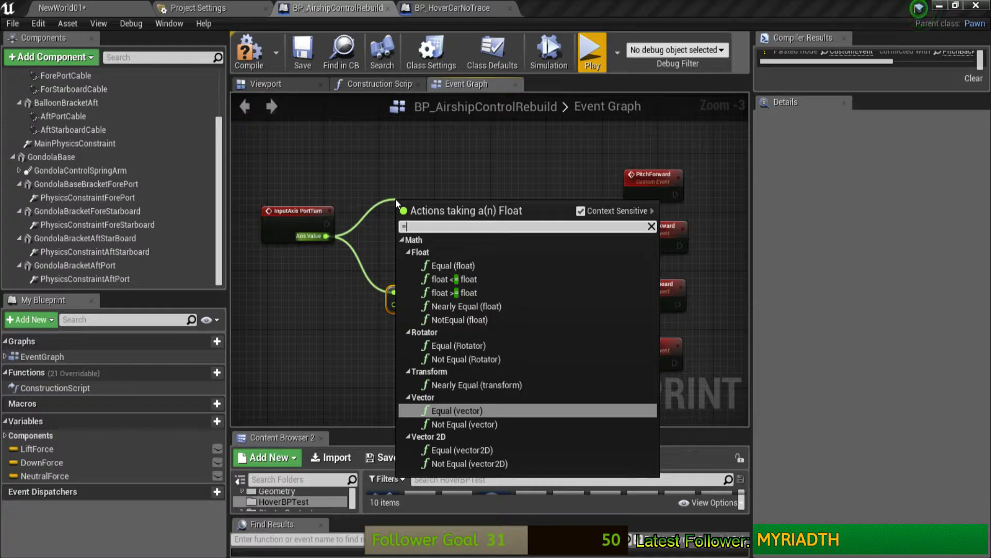
- Add a float >= comparison on PortTurn's Axis Value and a Branch driven by its result
{"action": "left_click", "coordinate": [450, 291]}
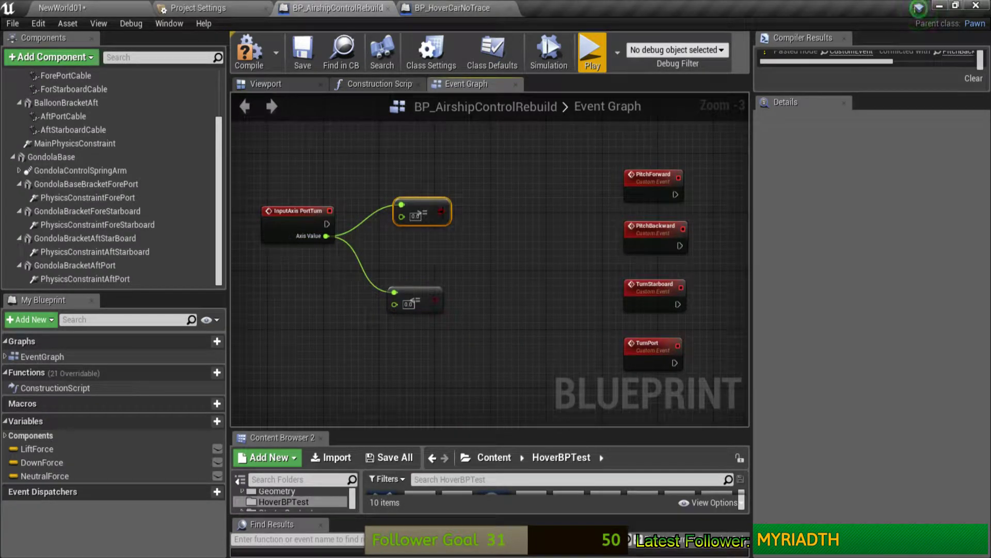
{"action": "left_click_drag", "start_coordinate": [441, 211], "coordinate": [484, 209]}
{"action": "type", "text": "br"}
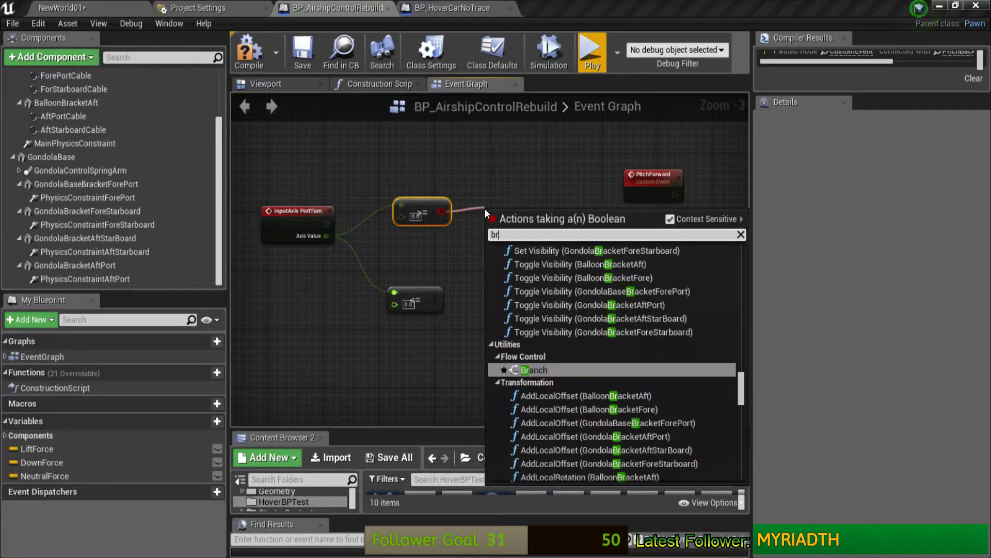
{"action": "type", "text": "a"}
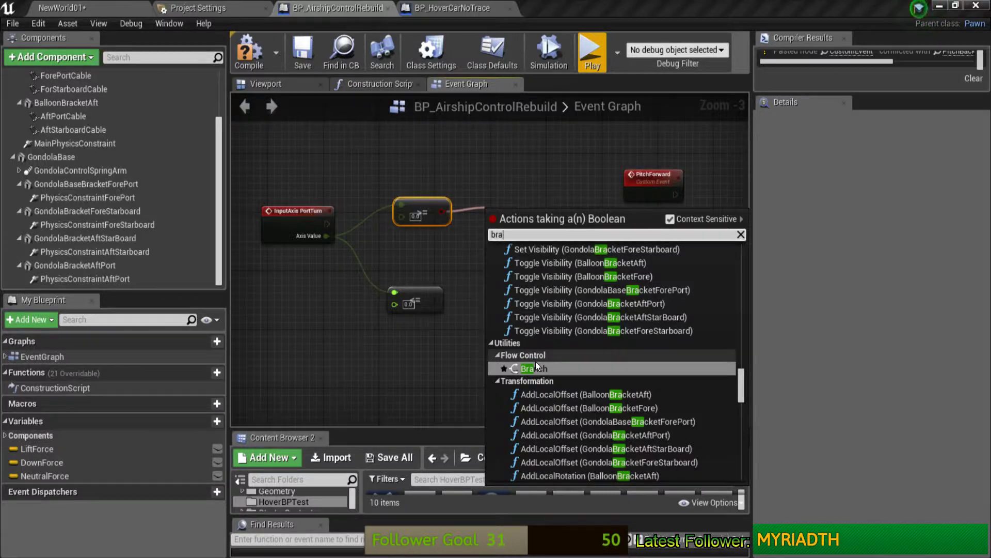
{"action": "left_click", "coordinate": [535, 366]}
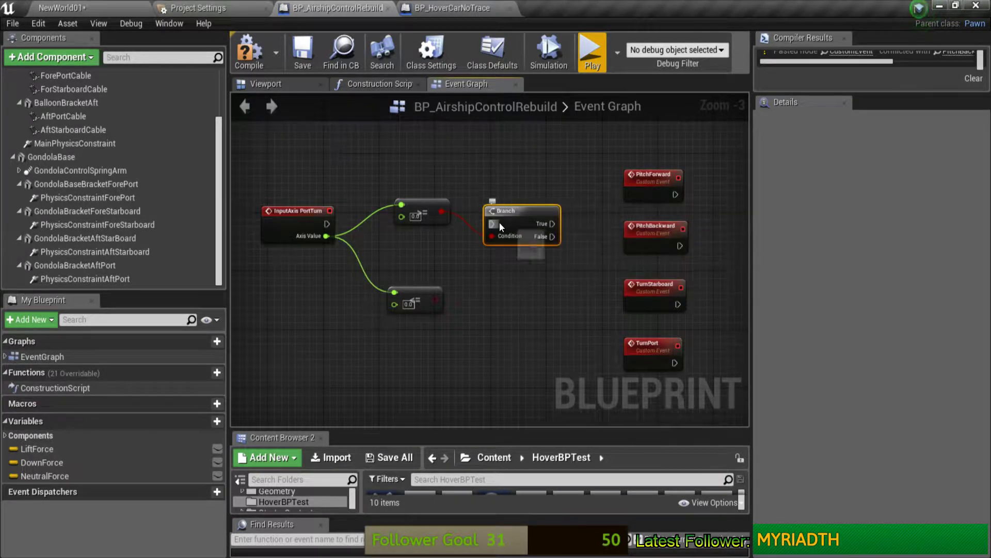
- Arrange the >= and <= comparison nodes and wire the PortTurn event's execution into the Branch
{"action": "left_click_drag", "start_coordinate": [431, 220], "coordinate": [422, 256]}
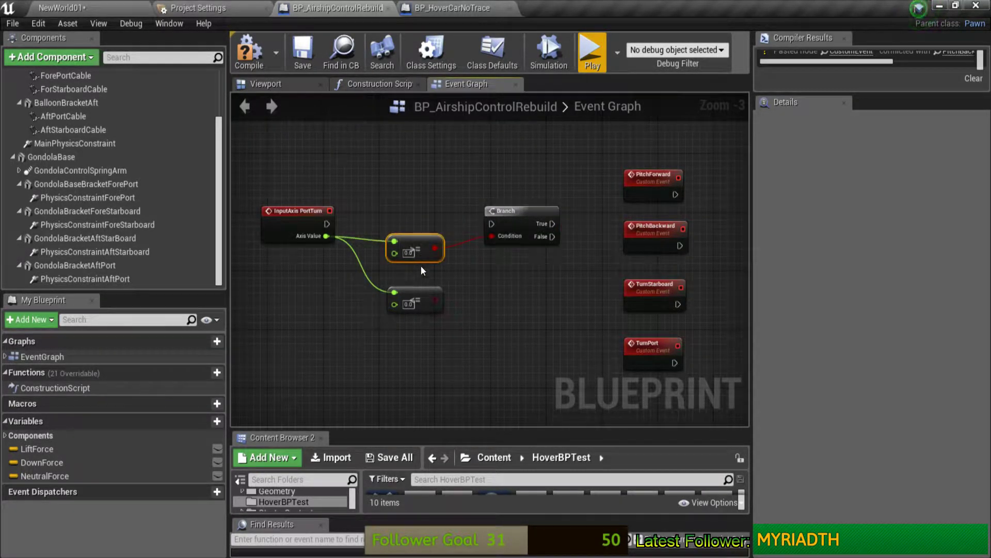
{"action": "left_click_drag", "start_coordinate": [417, 291], "coordinate": [417, 210]}
{"action": "left_click", "coordinate": [421, 243], "text": "ctrl"}
{"action": "mouse_move", "coordinate": [326, 224]}
{"action": "left_mouse_down"}
{"action": "mouse_move", "coordinate": [459, 234]}
{"action": "mouse_move", "coordinate": [501, 219]}
{"action": "left_mouse_up"}
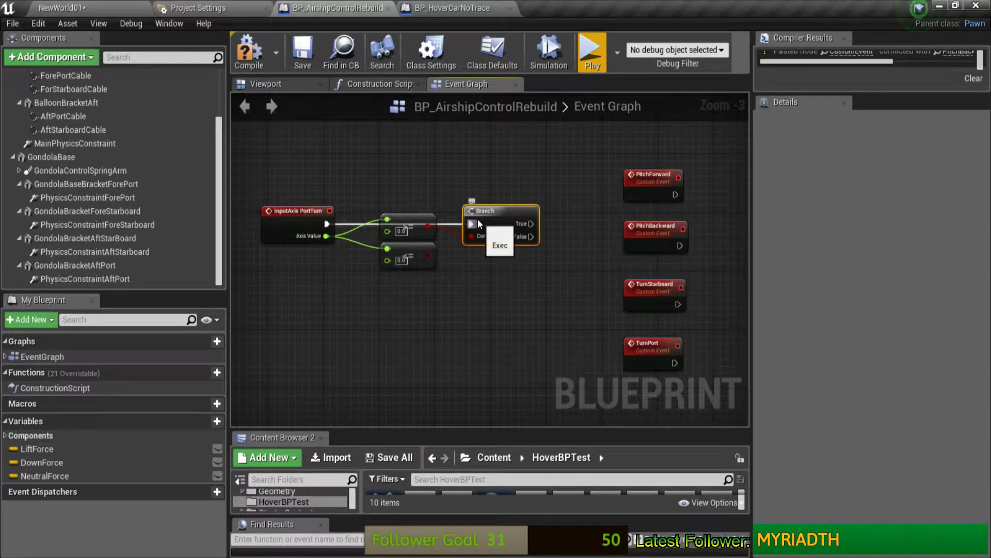
- Paste a second Branch below the first and feed the <= result into its Condition
{"action": "key", "text": "ctrl+v"}
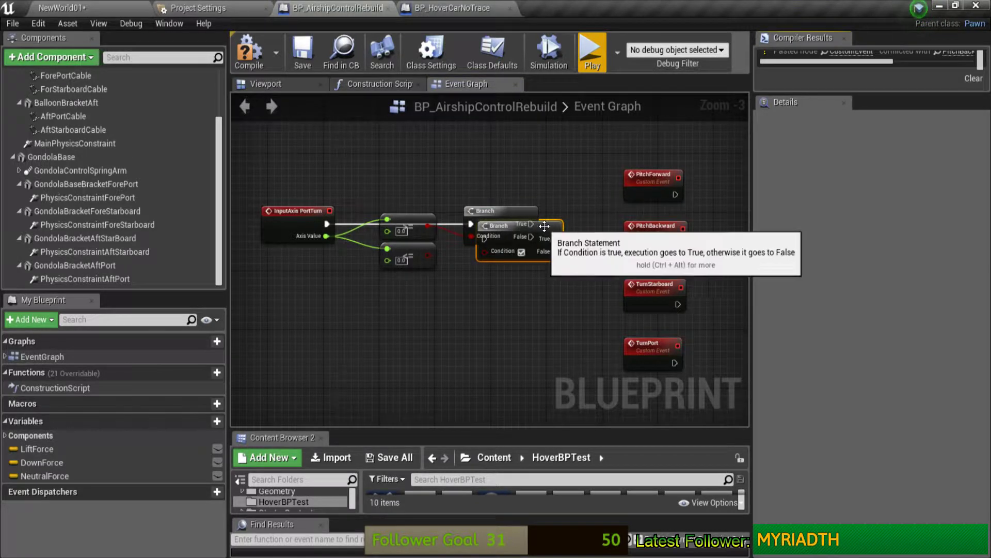
{"action": "left_click_drag", "start_coordinate": [544, 226], "coordinate": [546, 269]}
{"action": "left_click_drag", "start_coordinate": [434, 254], "coordinate": [487, 295]}
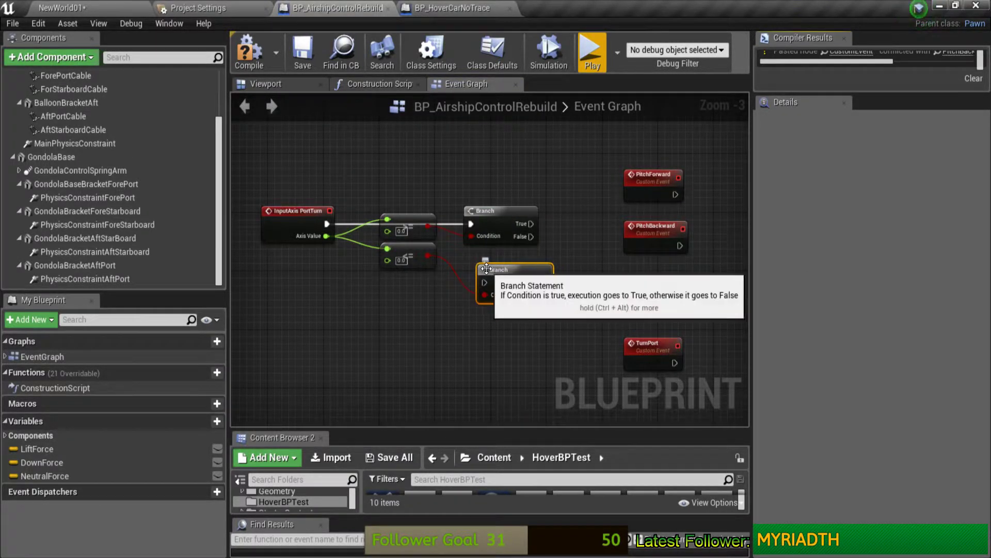
- Shift the PortTurn event, comparisons and first Branch, and add a reroute point on the condition wire
{"action": "left_click_drag", "start_coordinate": [266, 186], "coordinate": [420, 287]}
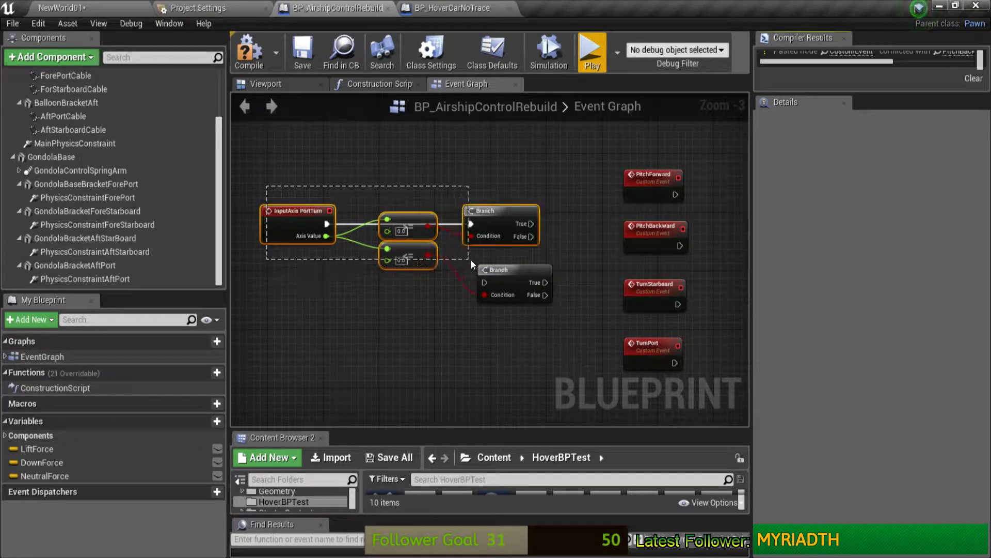
{"action": "left_click", "coordinate": [485, 213], "text": "ctrl"}
{"action": "mouse_move", "coordinate": [484, 212]}
{"action": "left_mouse_down"}
{"action": "mouse_move", "coordinate": [393, 215]}
{"action": "mouse_move", "coordinate": [487, 284]}
{"action": "mouse_move", "coordinate": [474, 221]}
{"action": "mouse_move", "coordinate": [503, 214]}
{"action": "left_mouse_up"}
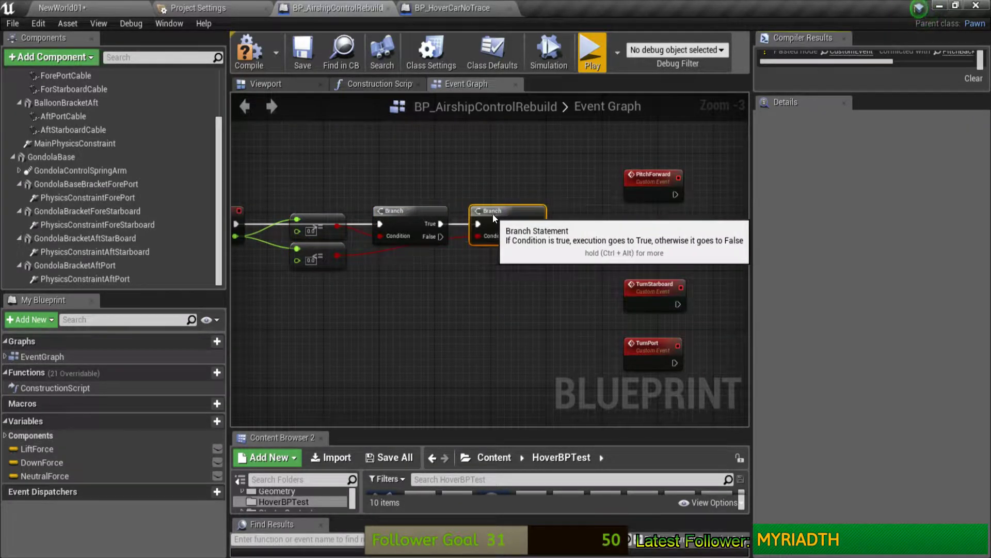
{"action": "double_click", "coordinate": [466, 239]}
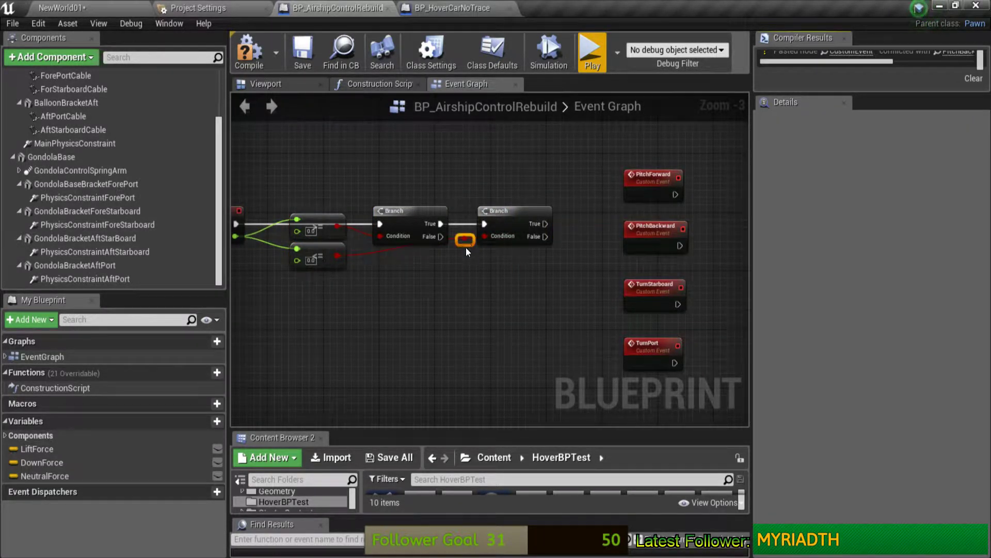
{"action": "left_click_drag", "start_coordinate": [467, 242], "coordinate": [469, 267]}
{"action": "scroll", "coordinate": [480, 266], "scroll_direction": "down", "scroll_amount": 2}
{"action": "mouse_move", "coordinate": [407, 302]}
{"action": "right_mouse_down"}
{"action": "mouse_move", "coordinate": [497, 296]}
{"action": "mouse_move", "coordinate": [453, 315]}
{"action": "right_mouse_up"}
{"action": "scroll", "coordinate": [498, 290], "scroll_direction": "up", "scroll_amount": 2}
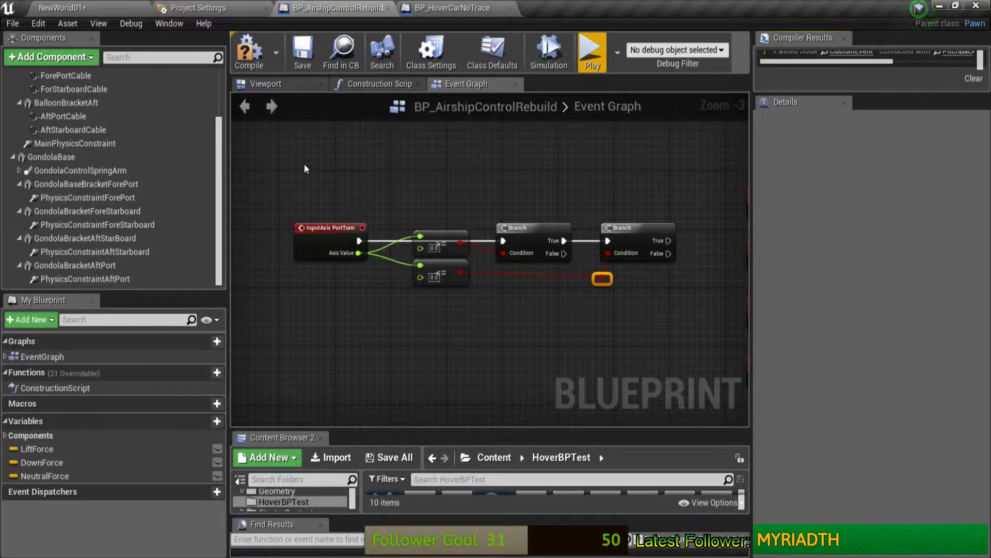
- Wire the first Branch's False output into the second Branch, undoing the stray True link
{"action": "mouse_move", "coordinate": [560, 254]}
{"action": "left_mouse_down"}
{"action": "mouse_move", "coordinate": [594, 241]}
{"action": "mouse_move", "coordinate": [583, 240]}
{"action": "left_mouse_up"}
{"action": "left_click_drag", "start_coordinate": [564, 253], "coordinate": [608, 241]}
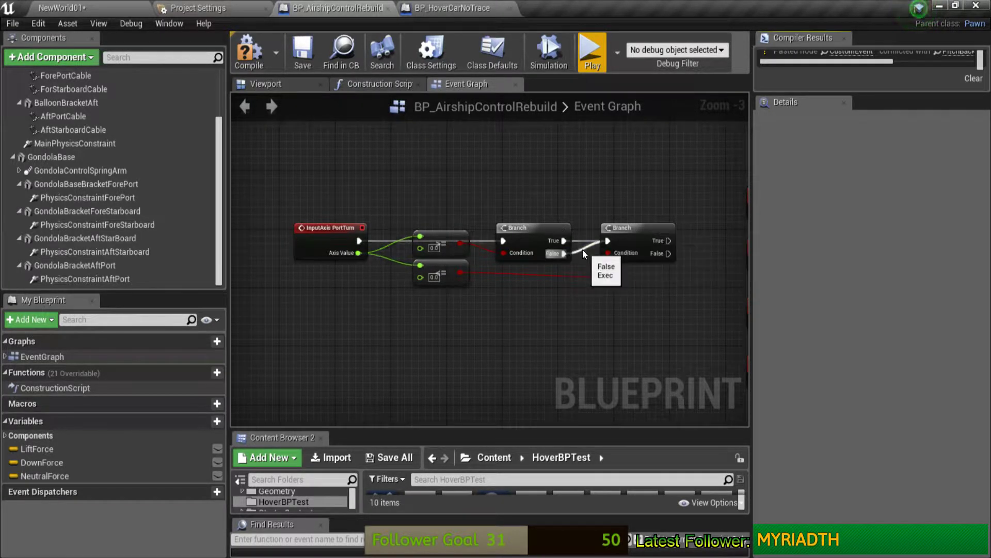
{"action": "mouse_move", "coordinate": [564, 241]}
{"action": "left_mouse_down"}
{"action": "mouse_move", "coordinate": [607, 241]}
{"action": "mouse_move", "coordinate": [549, 234]}
{"action": "left_mouse_up"}
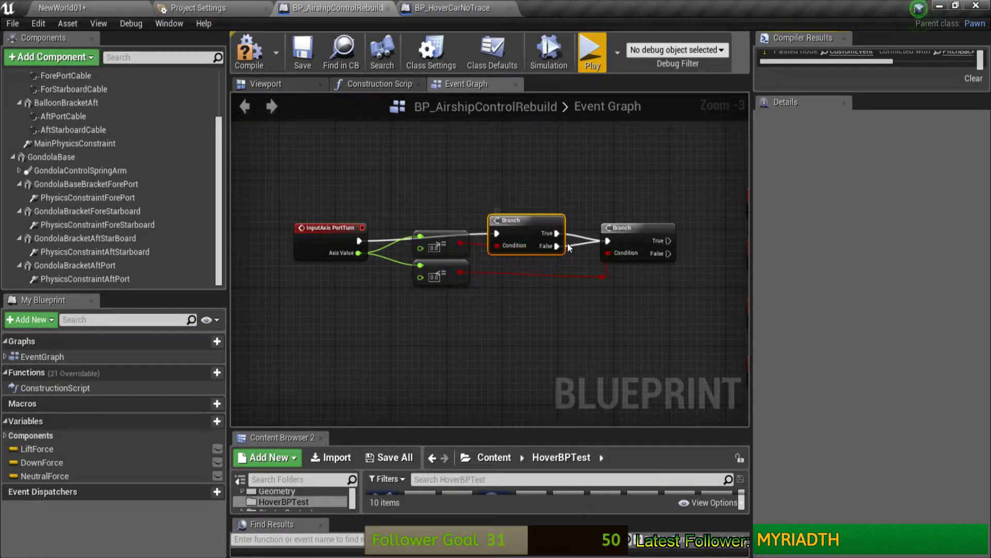
{"action": "key", "text": "ctrl+z"}
{"action": "left_click_drag", "start_coordinate": [654, 234], "coordinate": [688, 241]}
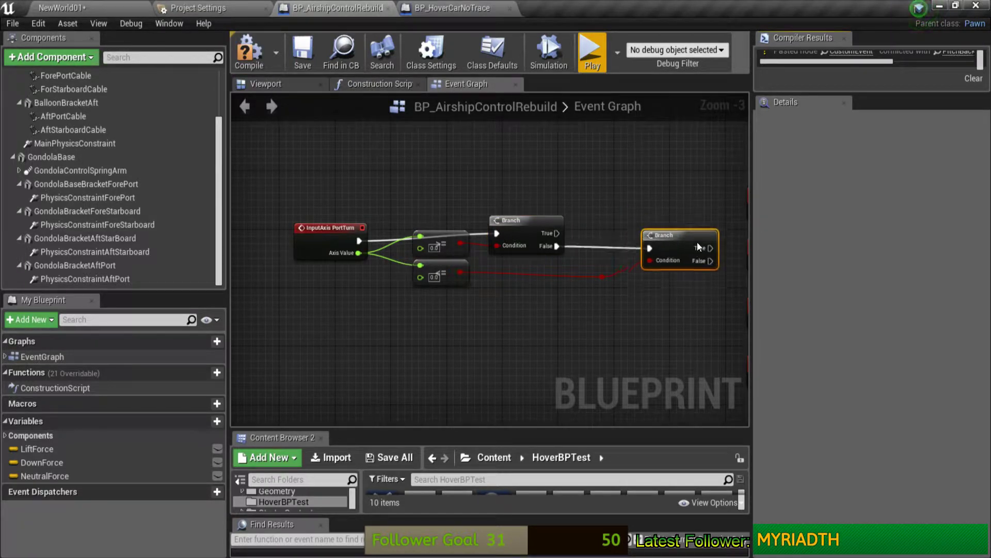
- Compile the blueprint and align the PortTurn event with both Branch nodes
{"action": "left_click", "coordinate": [250, 51]}
{"action": "right_click_drag", "start_coordinate": [645, 194], "coordinate": [615, 193]}
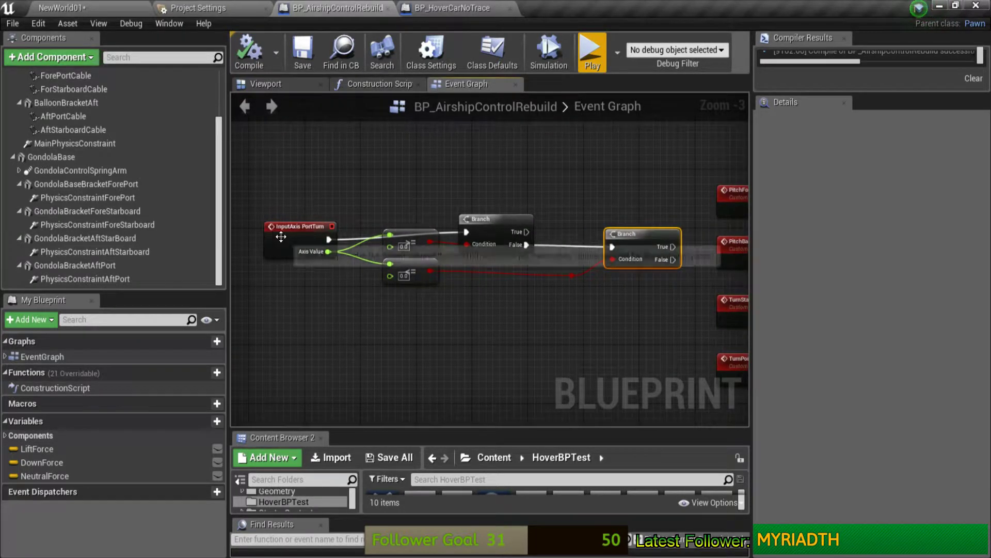
{"action": "left_click_drag", "start_coordinate": [302, 227], "coordinate": [305, 206]}
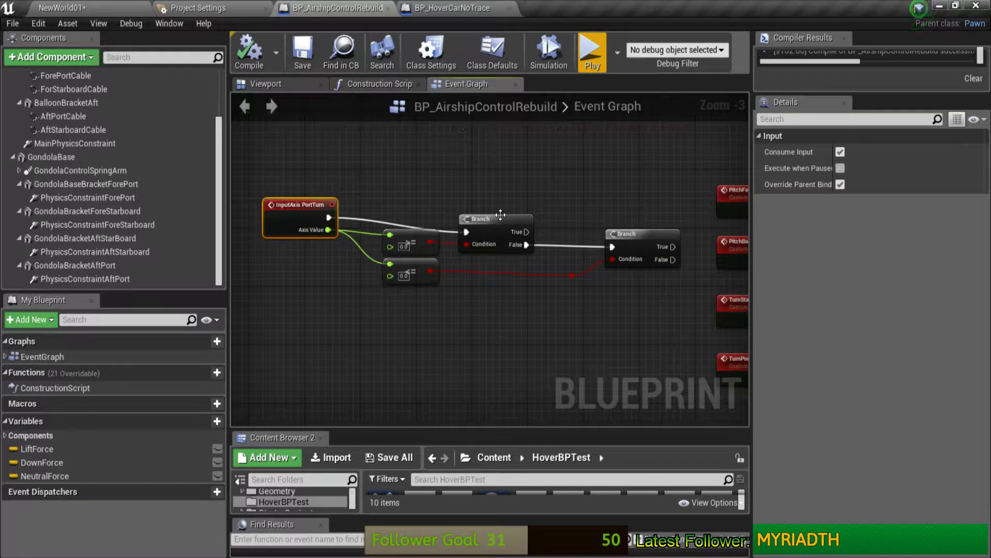
{"action": "left_click_drag", "start_coordinate": [500, 218], "coordinate": [500, 203]}
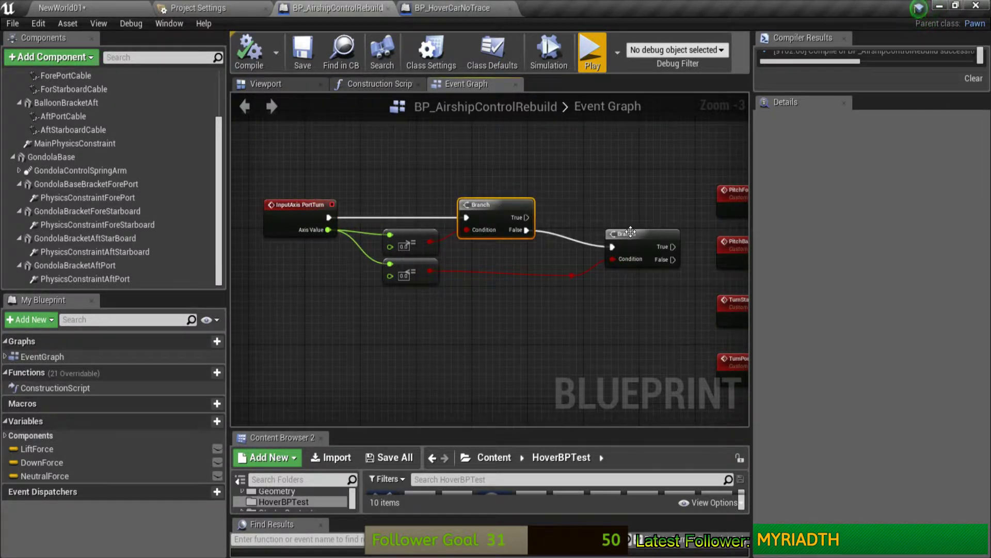
{"action": "mouse_move", "coordinate": [625, 231]}
{"action": "left_mouse_down"}
{"action": "mouse_move", "coordinate": [626, 216]}
{"action": "mouse_move", "coordinate": [613, 222]}
{"action": "left_mouse_up"}
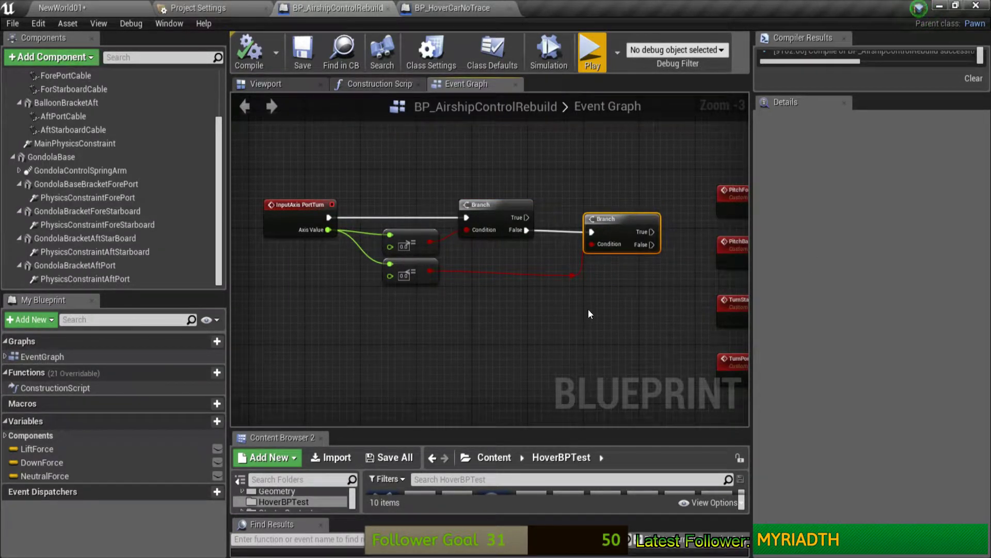
- Move the turn logic group left beside the PitchForward, PitchBackward, TurnStarboard and TurnPort events
{"action": "right_click_drag", "start_coordinate": [707, 317], "coordinate": [638, 316]}
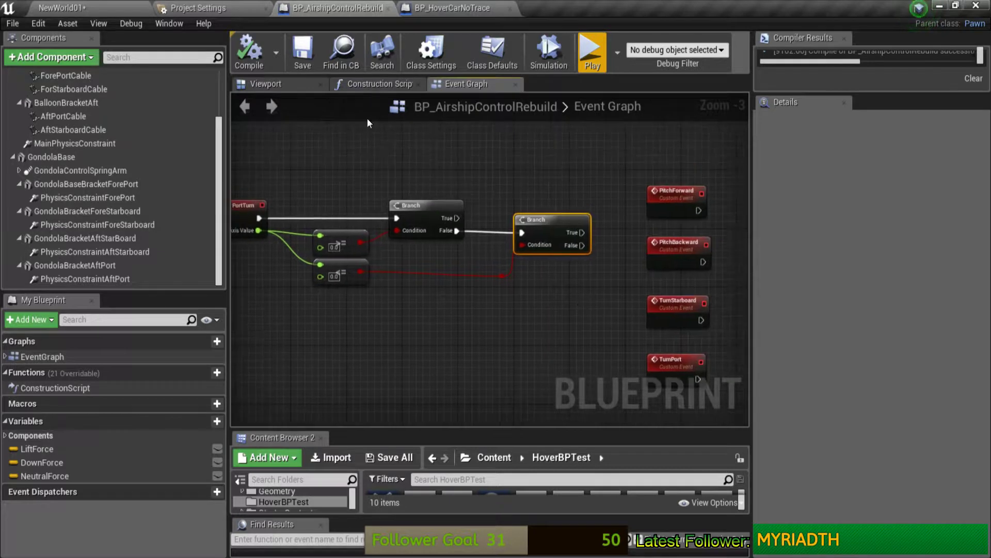
{"action": "scroll", "coordinate": [503, 208], "scroll_direction": "down", "scroll_amount": 1}
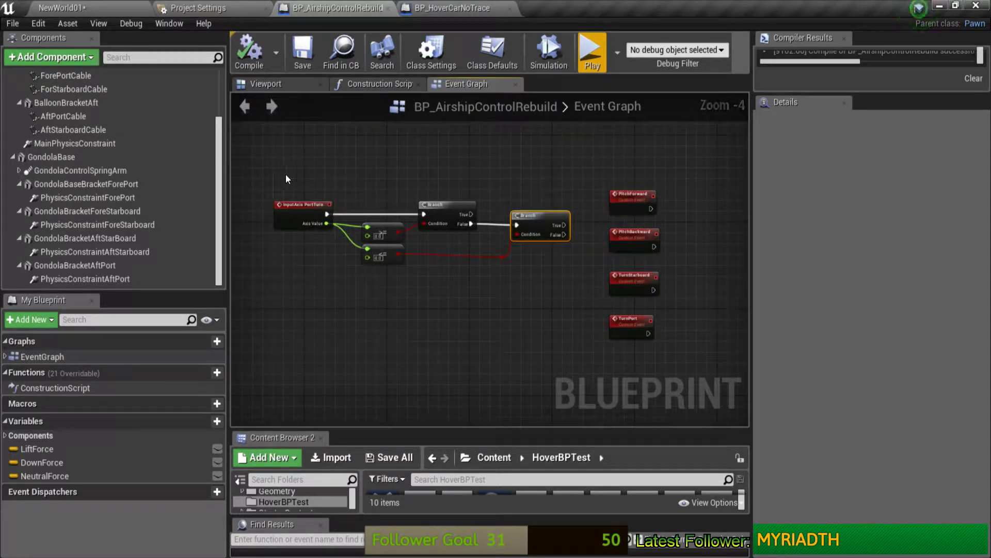
{"action": "left_click_drag", "start_coordinate": [268, 184], "coordinate": [526, 278]}
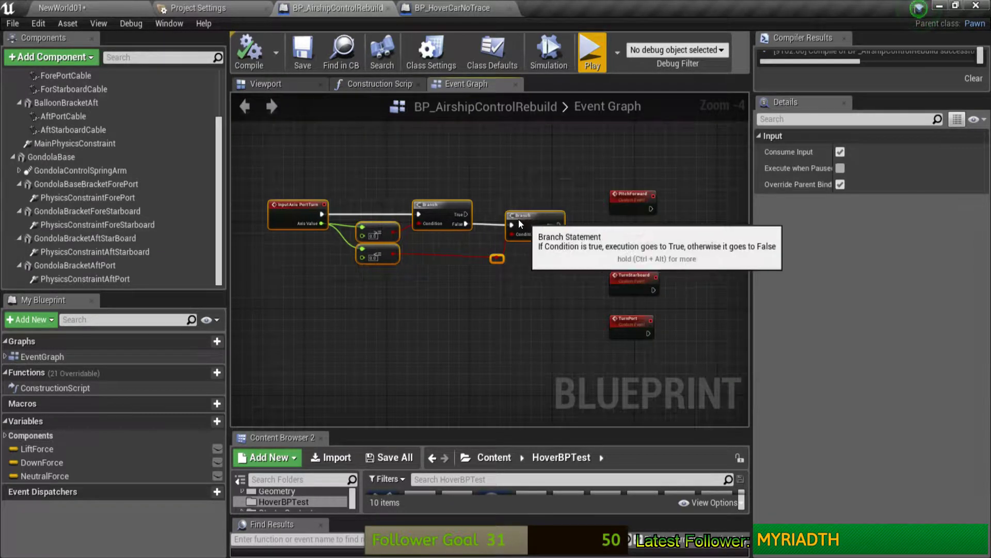
{"action": "left_click_drag", "start_coordinate": [548, 216], "coordinate": [426, 211]}
{"action": "scroll", "coordinate": [426, 211], "scroll_direction": "up", "scroll_amount": 1}
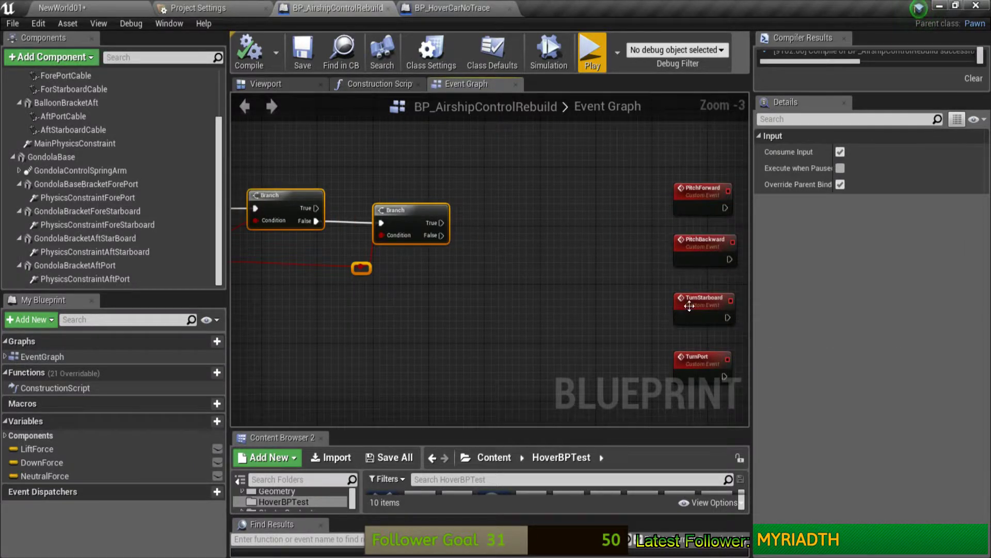
- Delete the reroute point and wire the <= comparison directly into the second Branch's Condition
{"action": "mouse_move", "coordinate": [697, 298]}
{"action": "left_mouse_down"}
{"action": "mouse_move", "coordinate": [534, 201]}
{"action": "mouse_move", "coordinate": [707, 315]}
{"action": "left_mouse_up"}
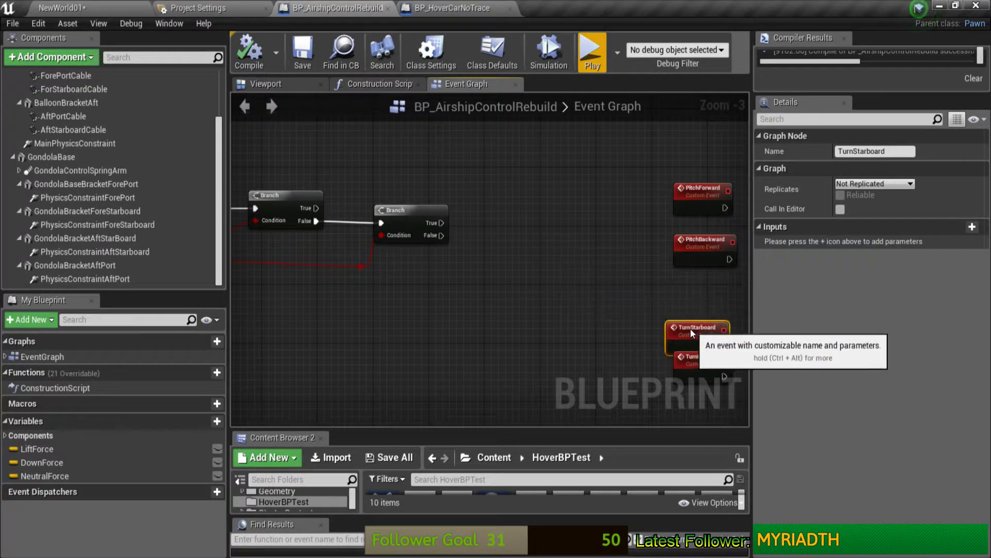
{"action": "right_click_drag", "start_coordinate": [506, 262], "coordinate": [598, 303]}
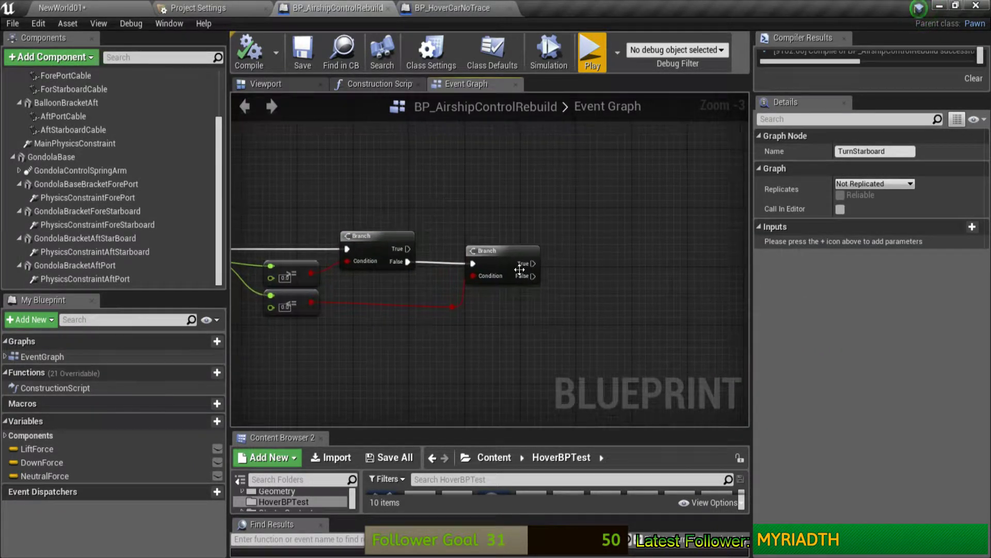
{"action": "mouse_move", "coordinate": [512, 253]}
{"action": "left_mouse_down"}
{"action": "mouse_move", "coordinate": [469, 310]}
{"action": "mouse_move", "coordinate": [393, 332]}
{"action": "left_mouse_up"}
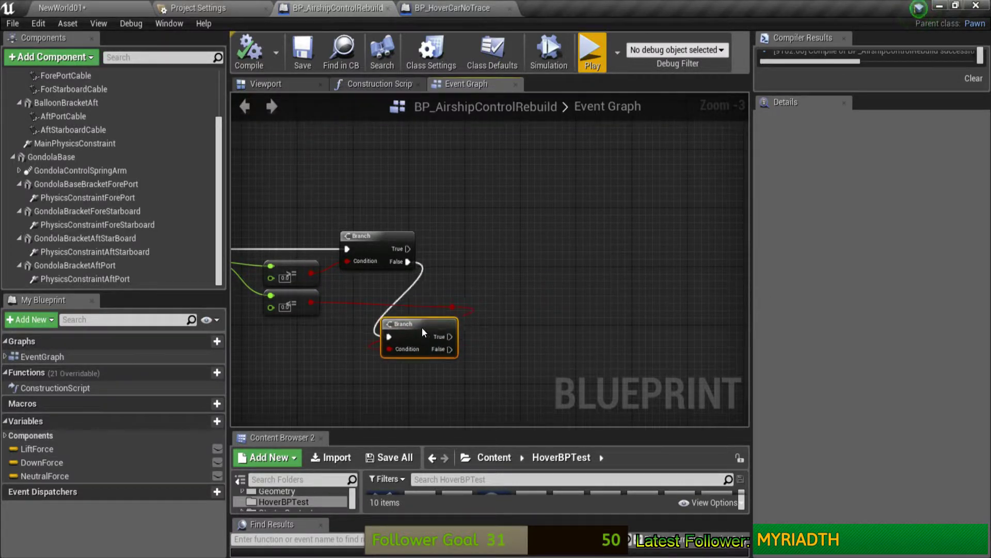
{"action": "left_click", "coordinate": [454, 308]}
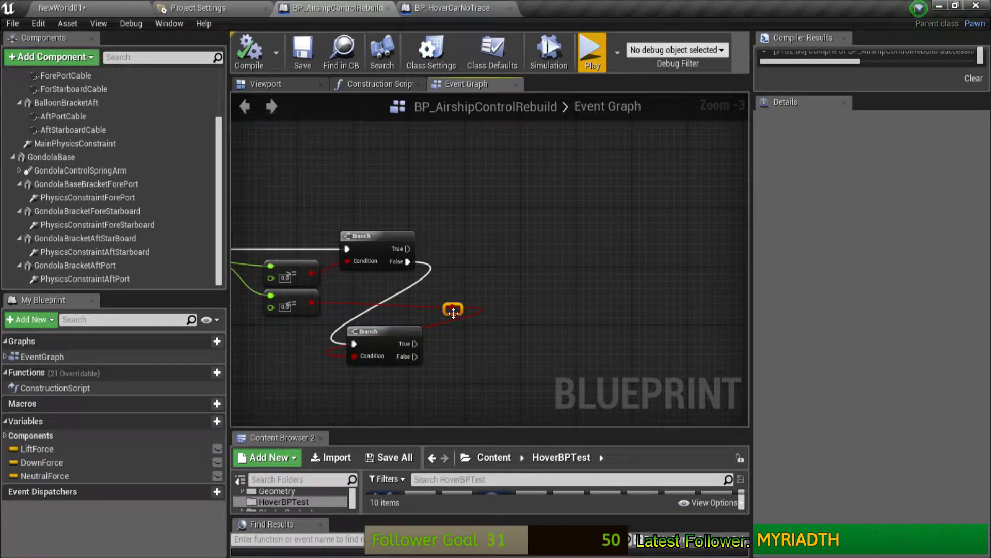
{"action": "left_click_drag", "start_coordinate": [453, 309], "coordinate": [377, 355]}
{"action": "key", "text": "Delete"}
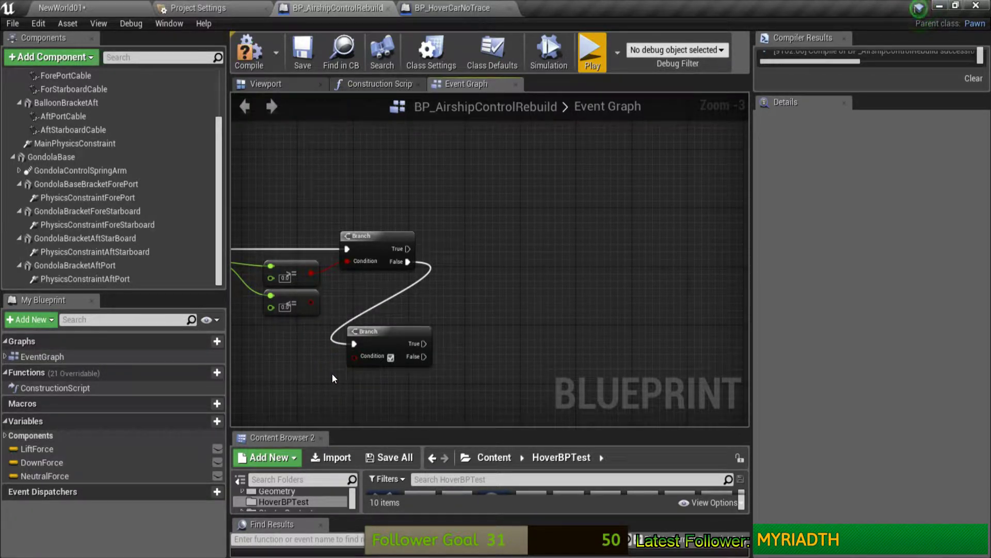
{"action": "left_click_drag", "start_coordinate": [311, 302], "coordinate": [355, 356]}
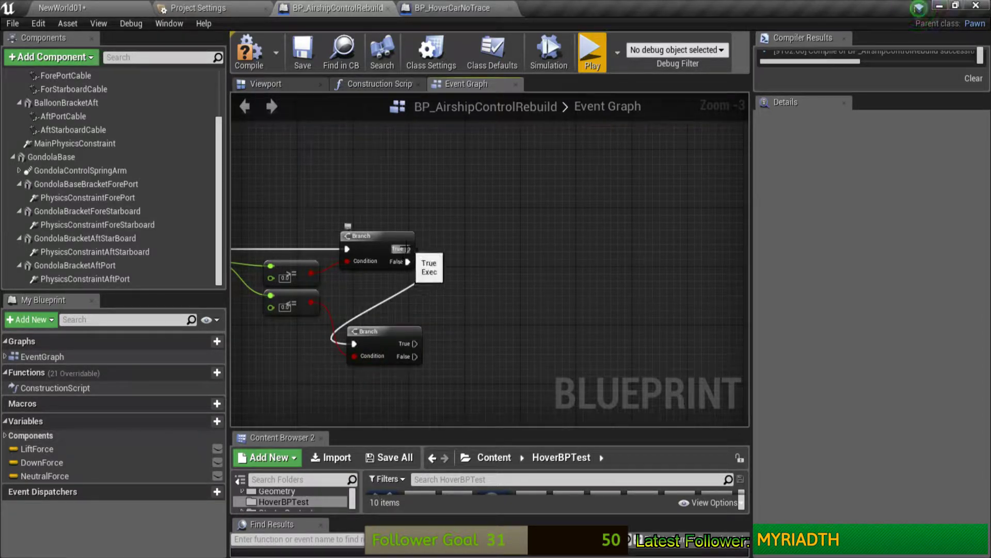
- Call Turn Port from the first Branch's True and Turn Starboard from the second Branch's True
{"action": "left_click_drag", "start_coordinate": [407, 249], "coordinate": [448, 244]}
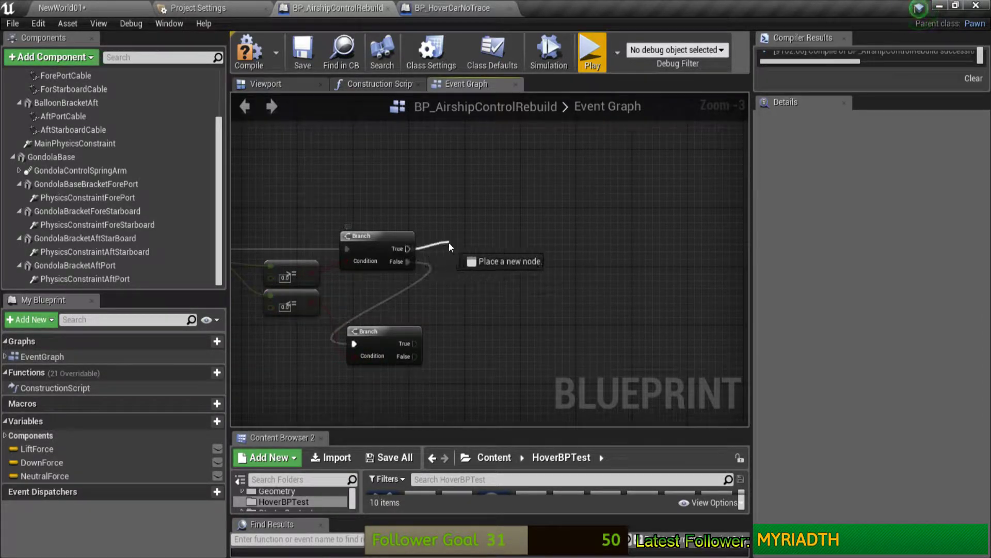
{"action": "type", "text": "port"}
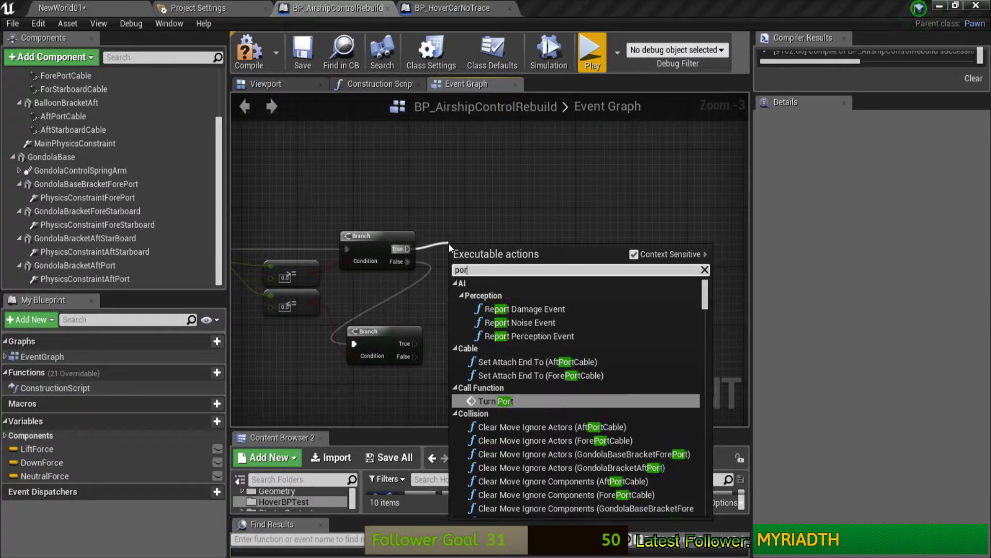
{"action": "left_click", "coordinate": [565, 401]}
{"action": "left_click_drag", "start_coordinate": [505, 258], "coordinate": [533, 236]}
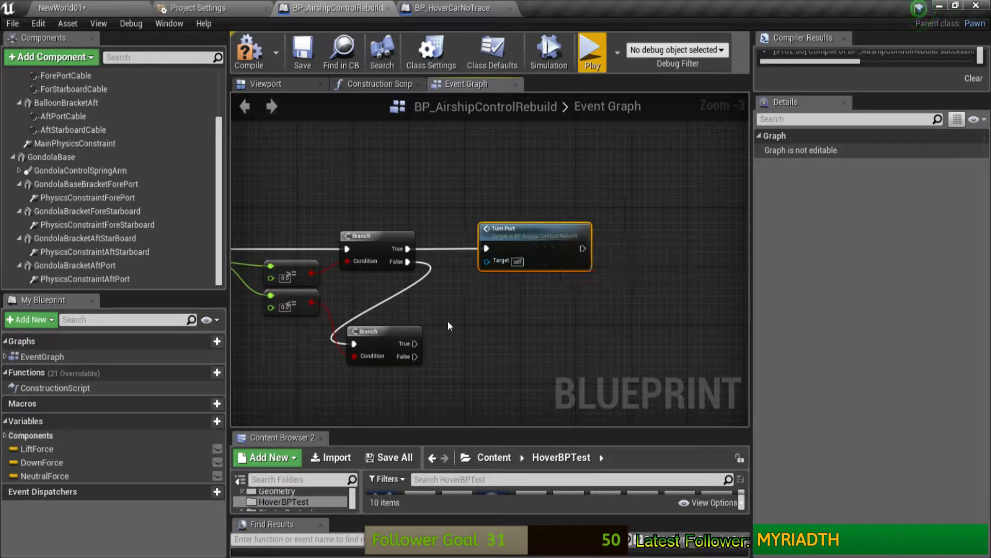
{"action": "left_click_drag", "start_coordinate": [414, 344], "coordinate": [473, 343]}
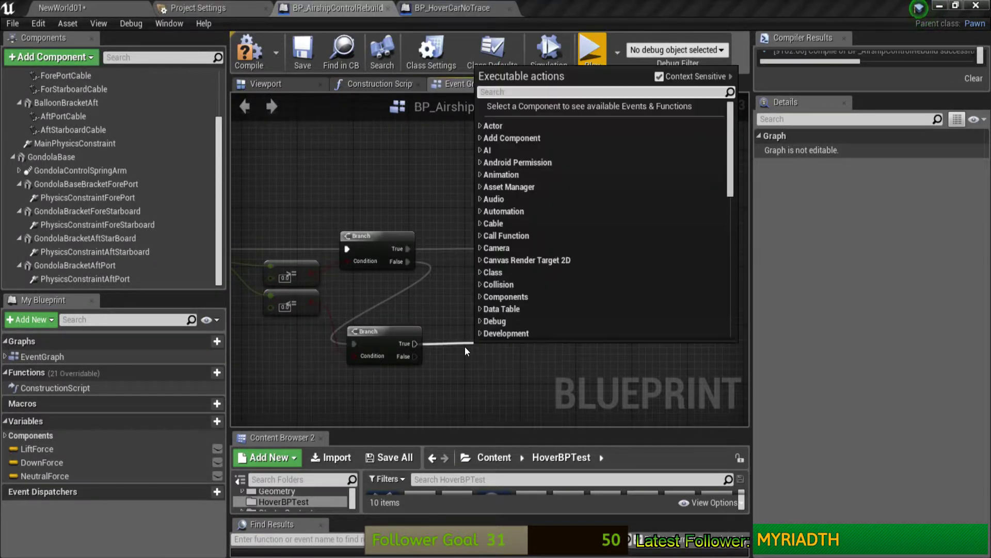
{"action": "type", "text": "star"}
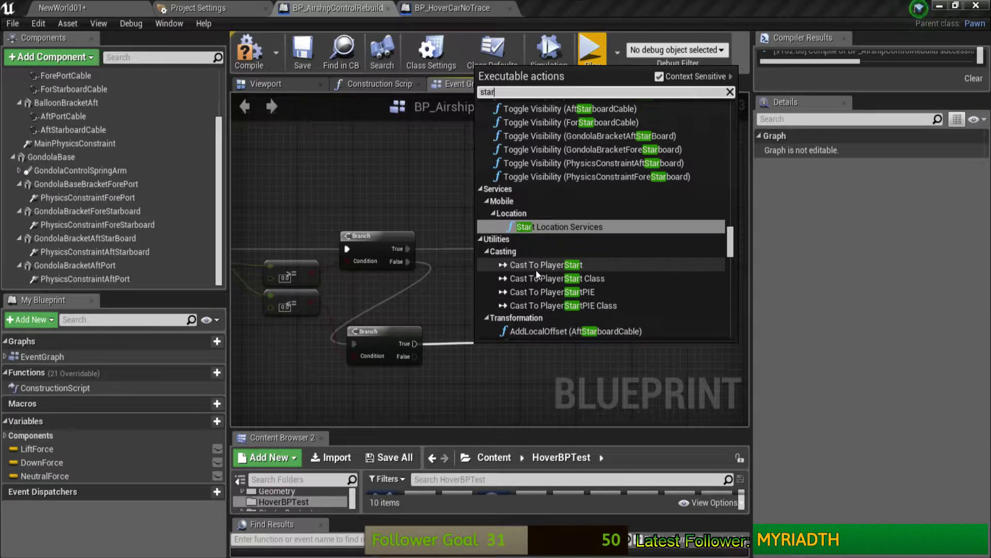
{"action": "type", "text": "bo"}
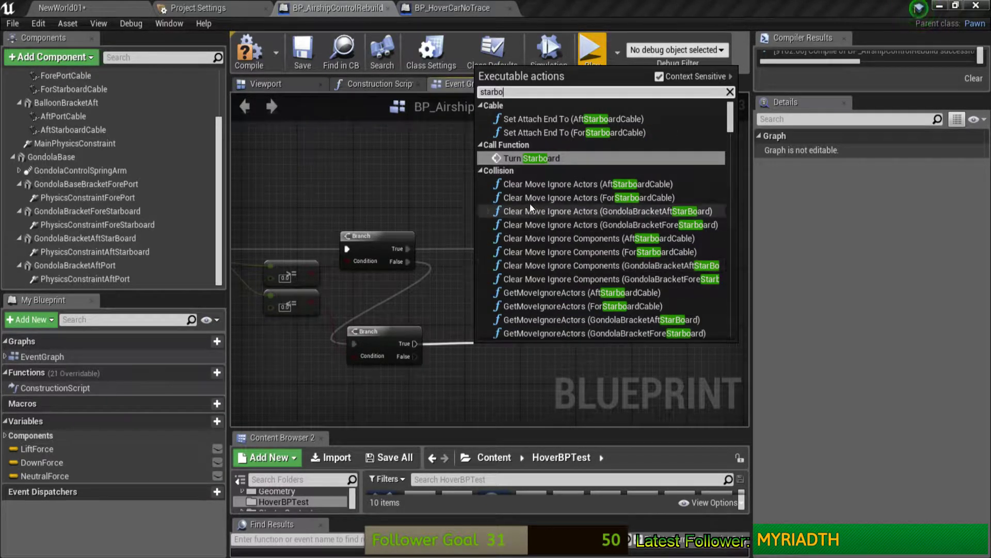
{"action": "left_click", "coordinate": [550, 160]}
{"action": "left_click_drag", "start_coordinate": [500, 346], "coordinate": [516, 330]}
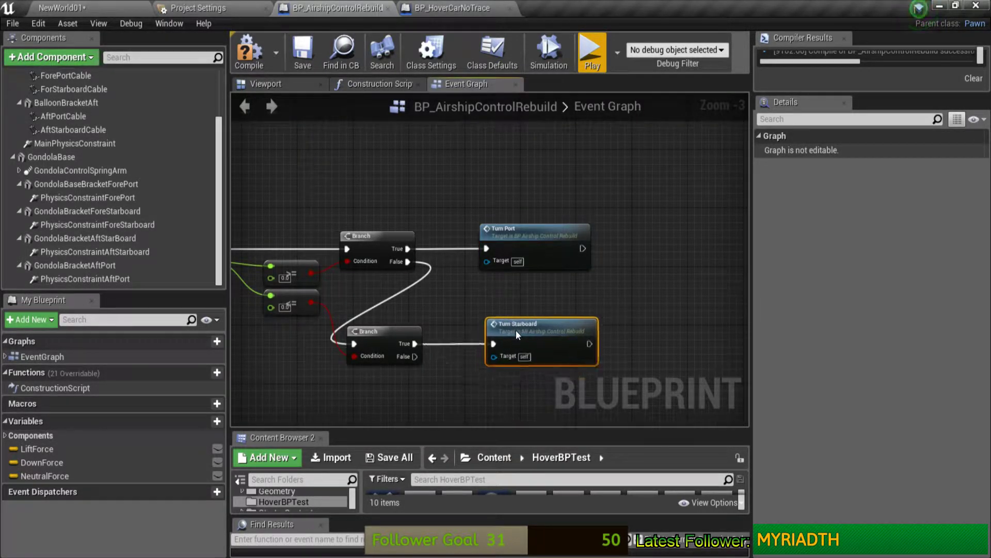
- Move the TurnStarboard and TurnPort events up and the pitch events down, then view BP_HoverCarNoTrace
{"action": "scroll", "coordinate": [625, 295], "scroll_direction": "down", "scroll_amount": 1}
{"action": "mouse_move", "coordinate": [625, 295]}
{"action": "right_mouse_down"}
{"action": "mouse_move", "coordinate": [330, 253]}
{"action": "mouse_move", "coordinate": [395, 231]}
{"action": "right_mouse_up"}
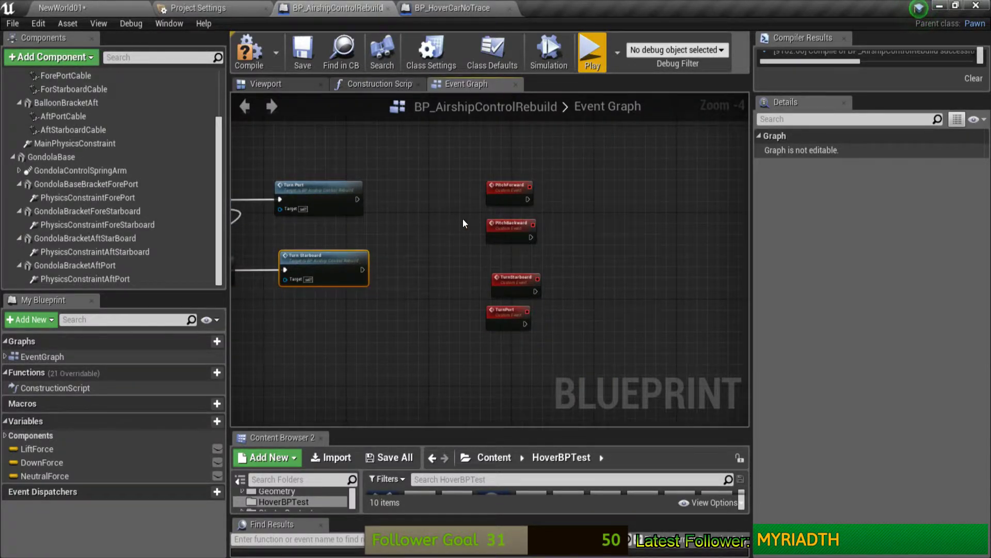
{"action": "scroll", "coordinate": [462, 218], "scroll_direction": "up", "scroll_amount": 2}
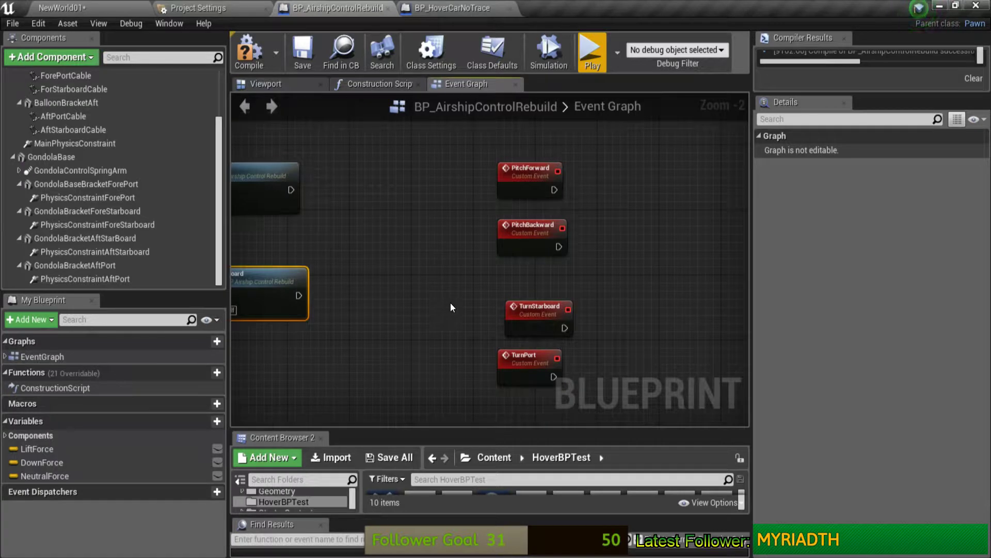
{"action": "left_click_drag", "start_coordinate": [450, 303], "coordinate": [546, 380]}
{"action": "left_click_drag", "start_coordinate": [545, 332], "coordinate": [660, 226]}
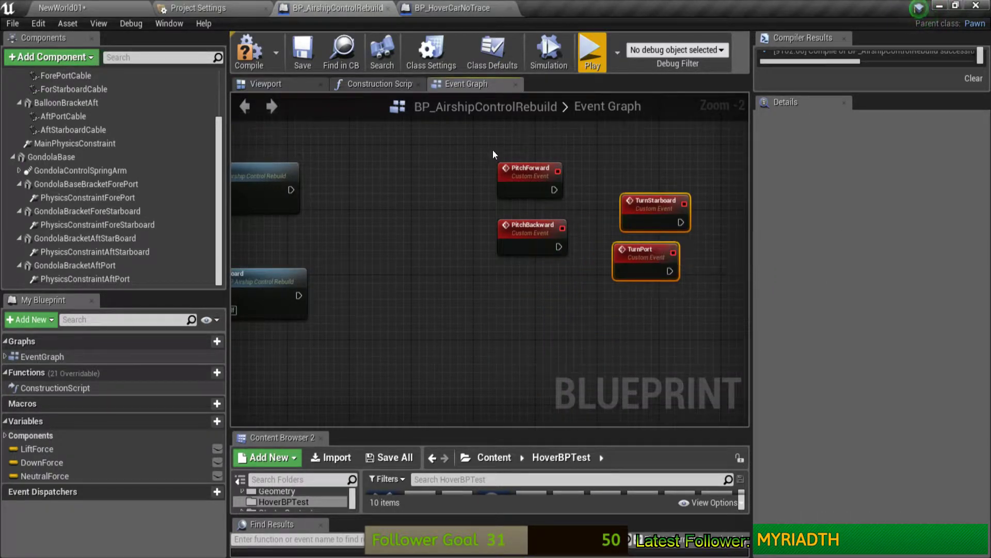
{"action": "left_click_drag", "start_coordinate": [490, 152], "coordinate": [570, 258]}
{"action": "left_click_drag", "start_coordinate": [524, 188], "coordinate": [642, 420]}
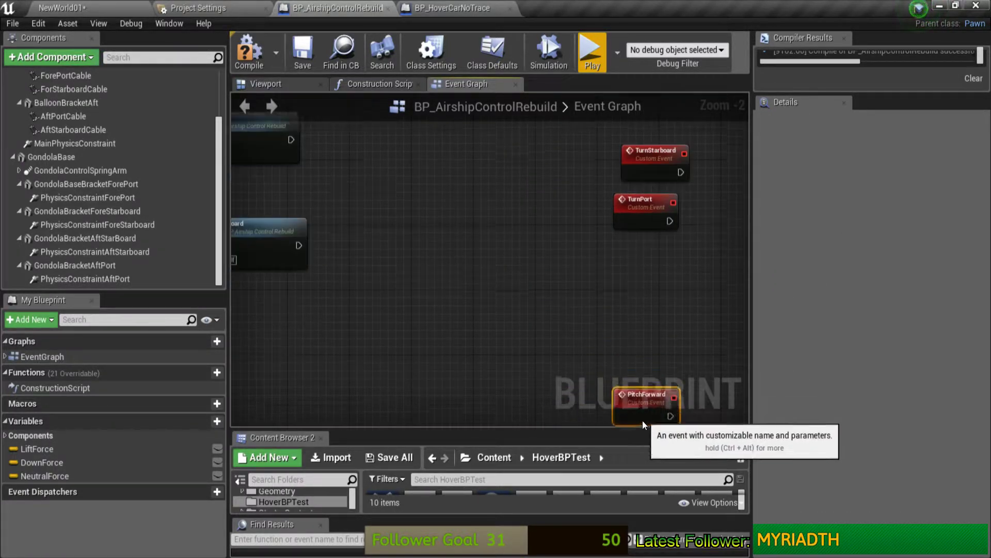
{"action": "scroll", "coordinate": [577, 278], "scroll_direction": "down", "scroll_amount": 2}
{"action": "right_click_drag", "start_coordinate": [577, 278], "coordinate": [588, 352]}
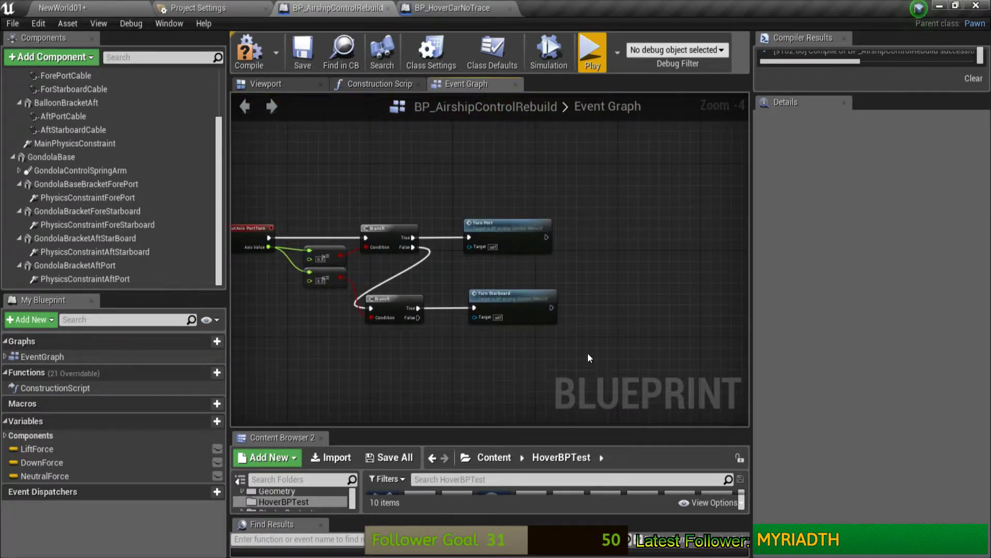
{"action": "right_click_drag", "start_coordinate": [576, 279], "coordinate": [266, 276]}
{"action": "scroll", "coordinate": [339, 234], "scroll_direction": "up", "scroll_amount": 1}
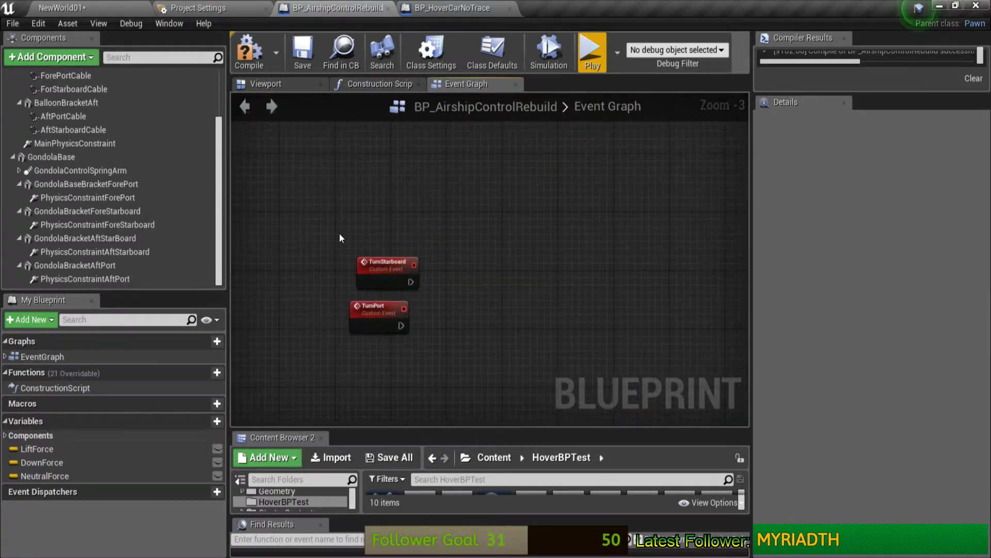
{"action": "left_click", "coordinate": [440, 5]}
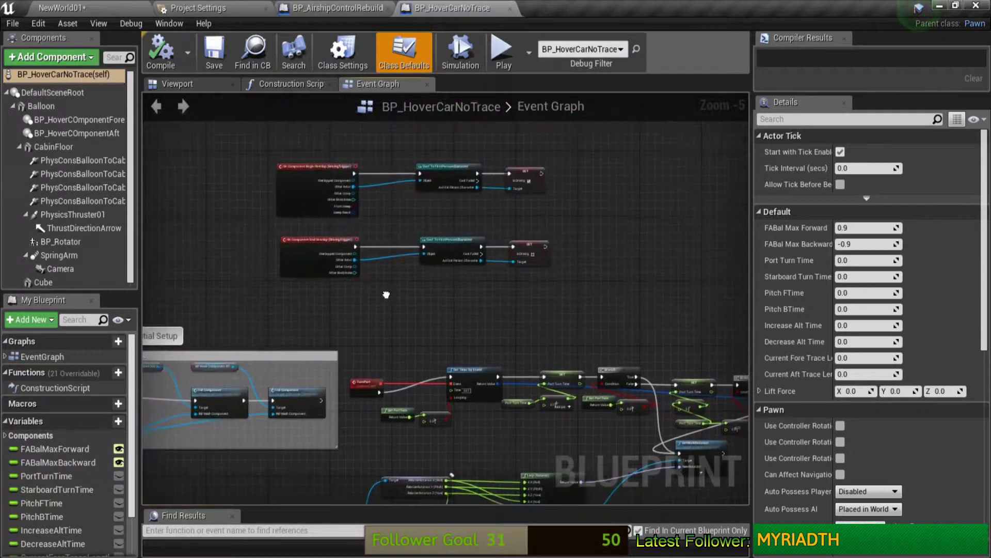
- Copy the hover car's Set Timer by Event, Get PortTurn and comparison nodes, then return to the airship blueprint
{"action": "right_click_drag", "start_coordinate": [426, 308], "coordinate": [299, 125]}
{"action": "scroll", "coordinate": [335, 267], "scroll_direction": "up", "scroll_amount": 1}
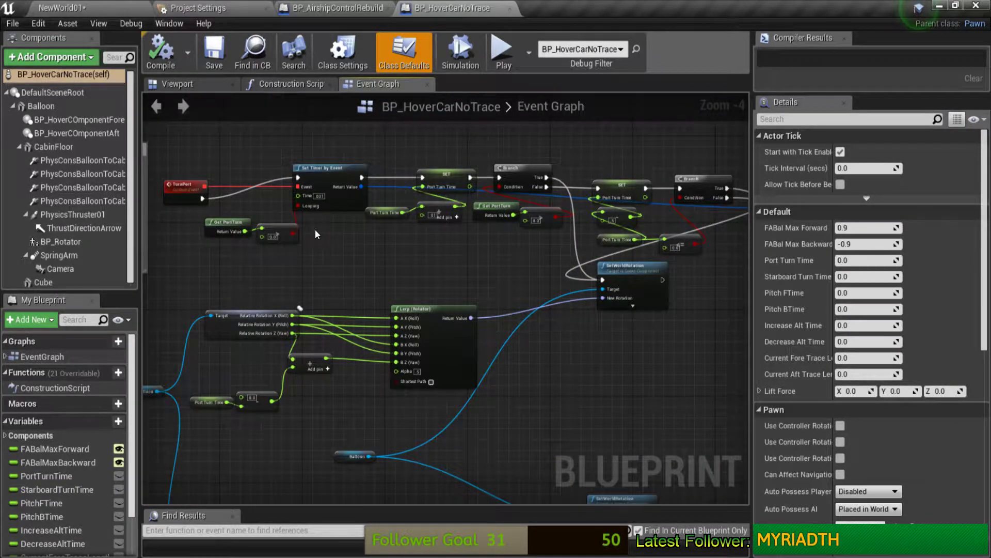
{"action": "left_click_drag", "start_coordinate": [222, 133], "coordinate": [312, 252]}
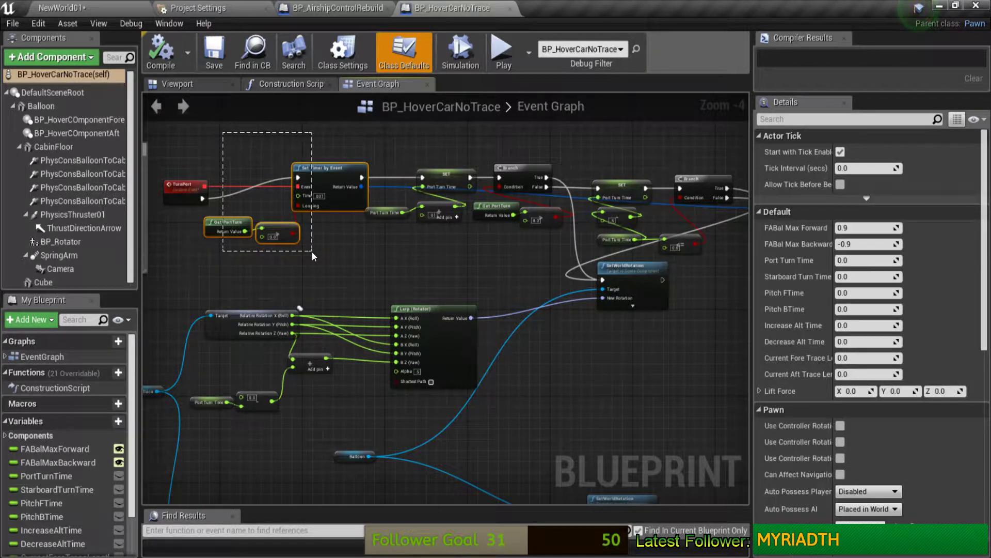
{"action": "left_click_drag", "start_coordinate": [312, 252], "coordinate": [312, 252]}
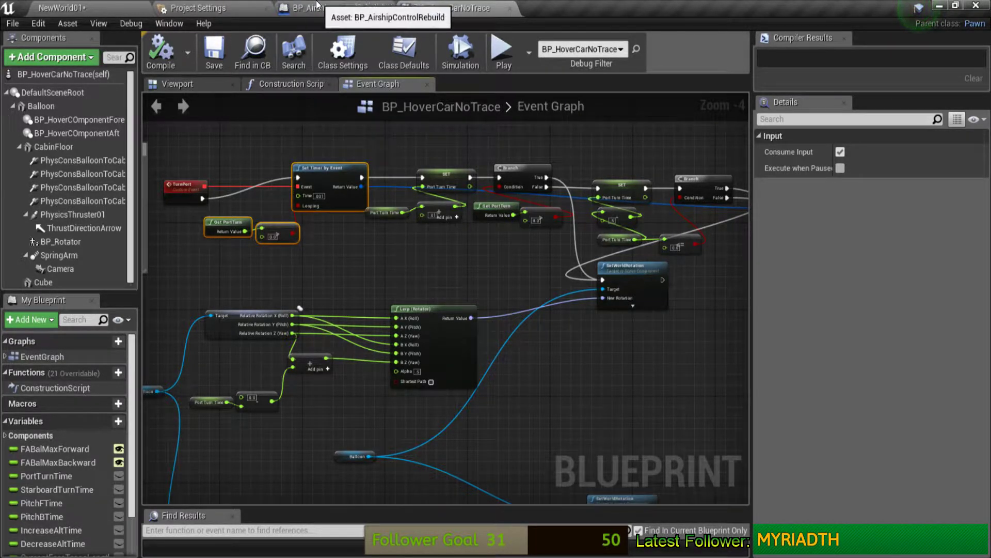
{"action": "left_click", "coordinate": [330, 8]}
{"action": "right_click_drag", "start_coordinate": [461, 239], "coordinate": [469, 238]}
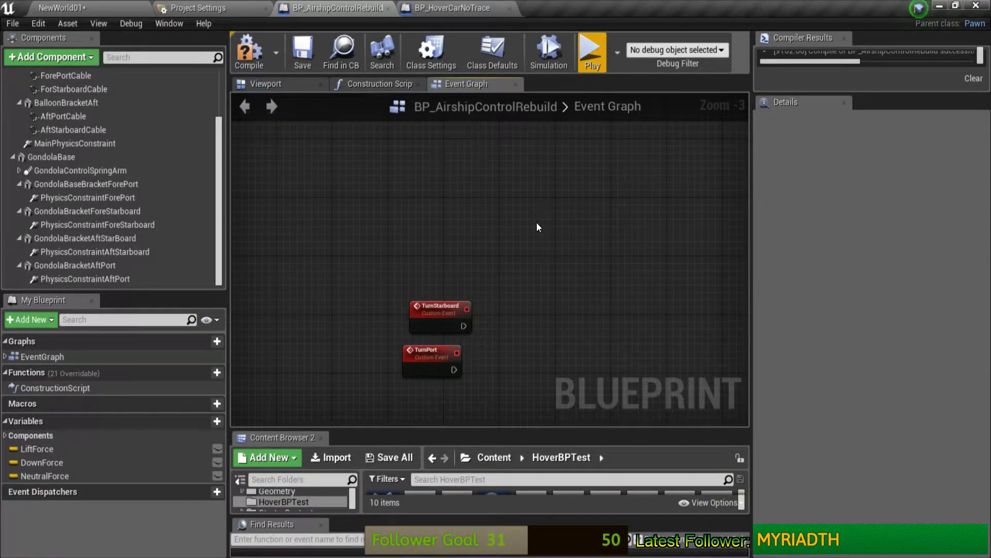
- Paste the timer nodes, connect TurnPort to Set Timer by Event, and compile
{"action": "key", "text": "ctrl+v"}
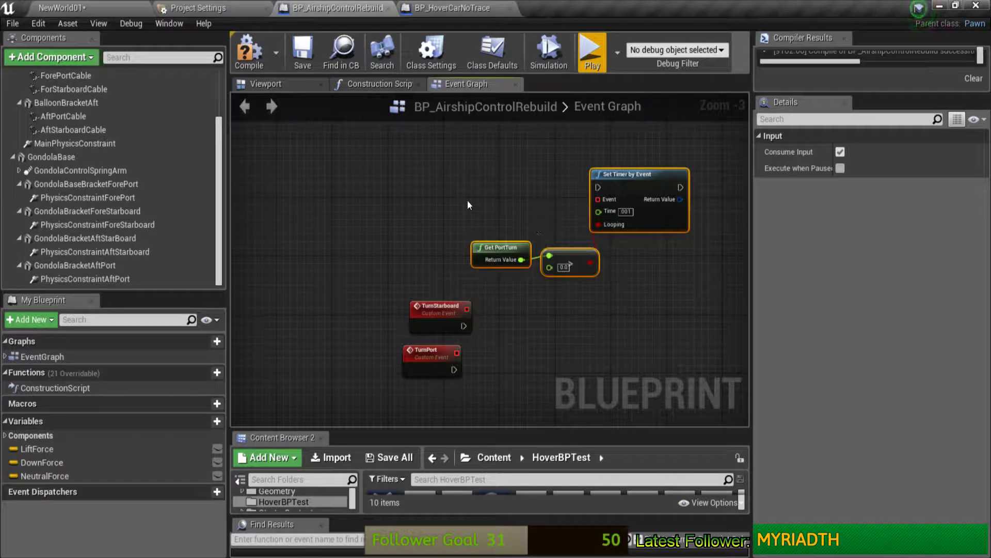
{"action": "mouse_move", "coordinate": [438, 359]}
{"action": "left_mouse_down"}
{"action": "mouse_move", "coordinate": [472, 169]}
{"action": "mouse_move", "coordinate": [528, 196]}
{"action": "mouse_move", "coordinate": [598, 199]}
{"action": "left_mouse_up"}
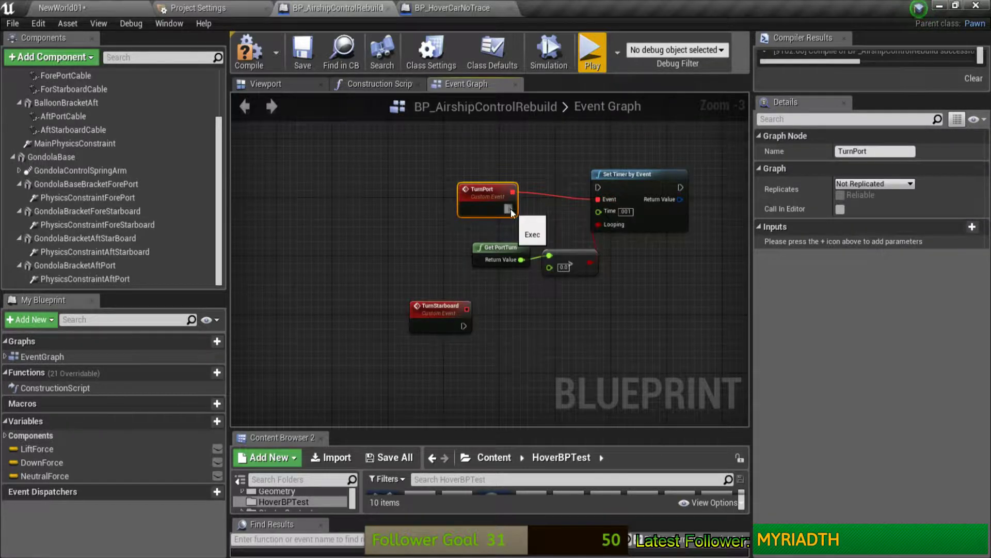
{"action": "left_click_drag", "start_coordinate": [510, 208], "coordinate": [593, 184]}
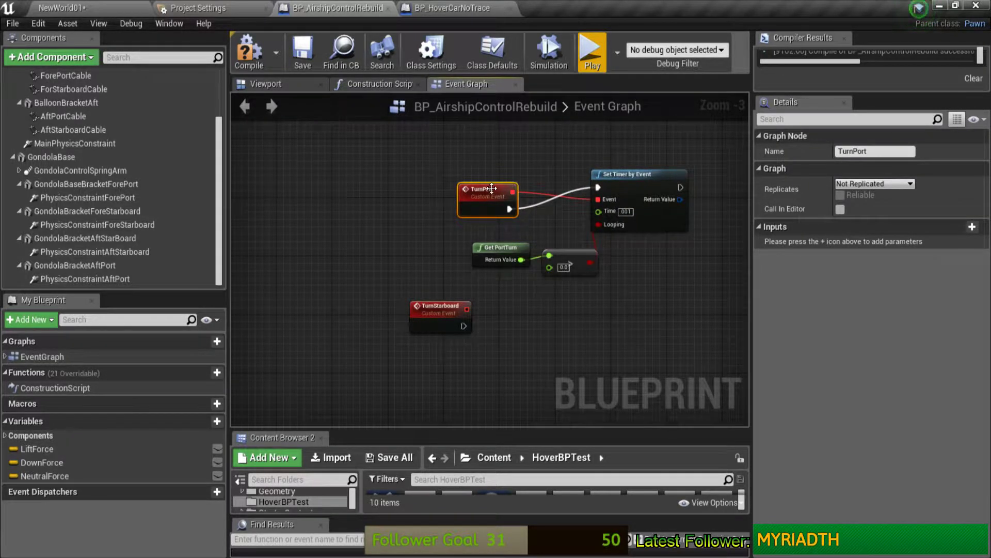
{"action": "left_click_drag", "start_coordinate": [488, 190], "coordinate": [460, 190]}
{"action": "left_click", "coordinate": [249, 50]}
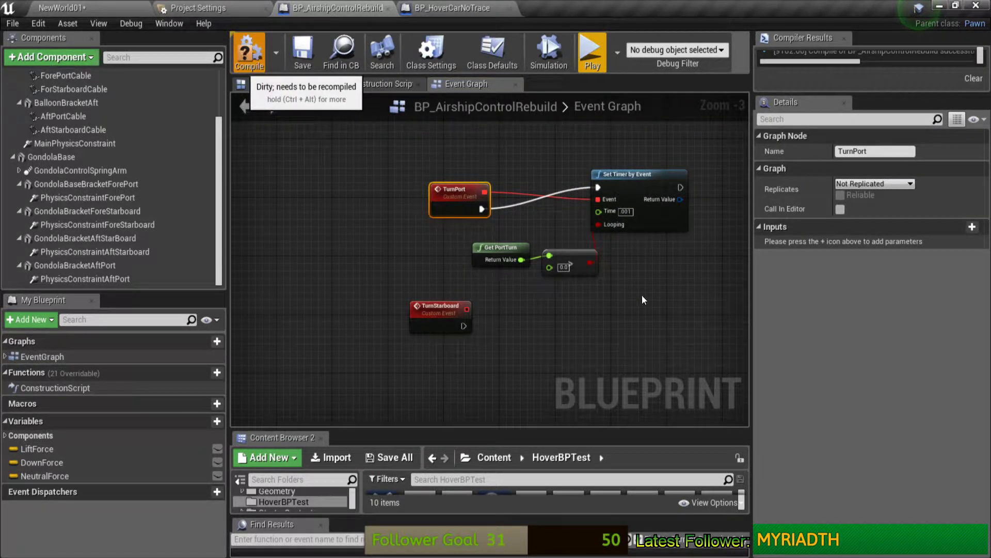
- Place the TurnStarboard event below the TurnPort nodes and select the TurnPort timer nodes
{"action": "right_click_drag", "start_coordinate": [636, 295], "coordinate": [534, 288]}
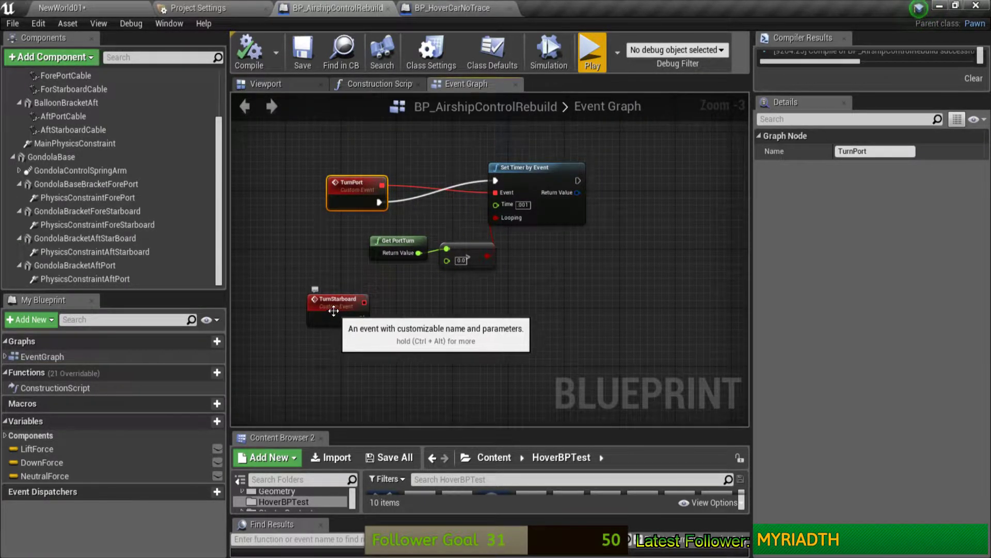
{"action": "mouse_move", "coordinate": [341, 311]}
{"action": "left_mouse_down"}
{"action": "mouse_move", "coordinate": [383, 317]}
{"action": "mouse_move", "coordinate": [355, 348]}
{"action": "left_mouse_up"}
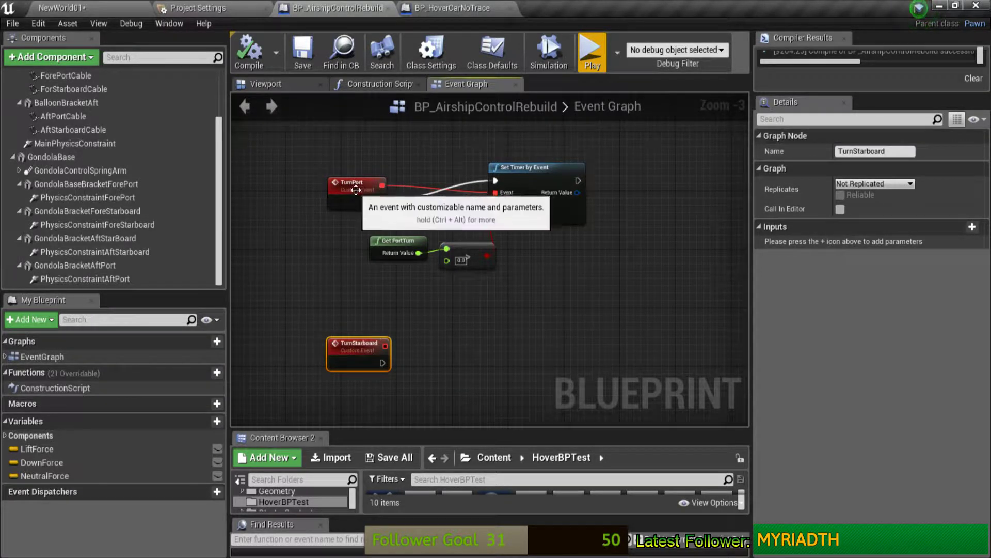
{"action": "left_click_drag", "start_coordinate": [332, 225], "coordinate": [558, 287]}
- Close BP_AirshipControlRebuild, reopen it from the HoverBPTest folder, and view BP_HoverCarNoTrace for reference
{"action": "left_click", "coordinate": [389, 7]}
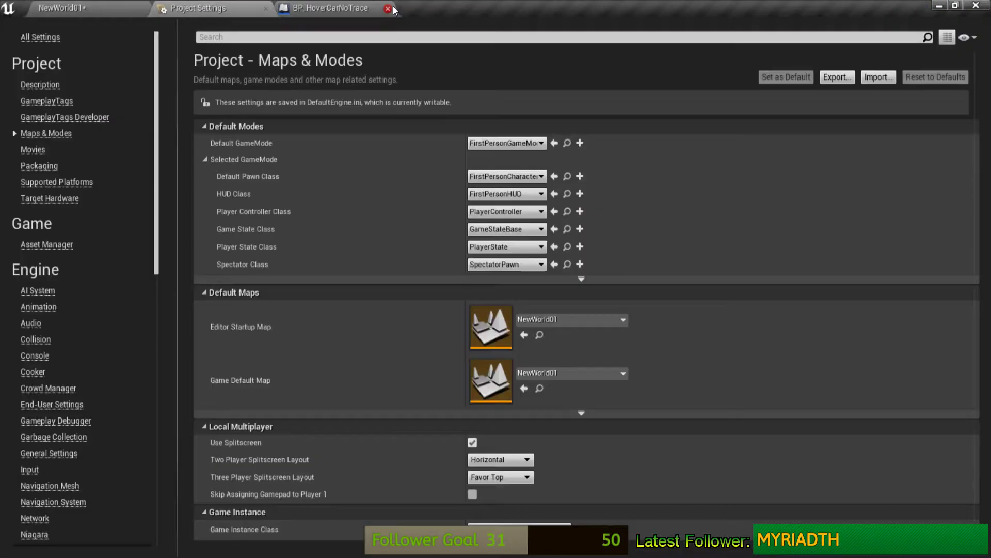
{"action": "left_click", "coordinate": [102, 7]}
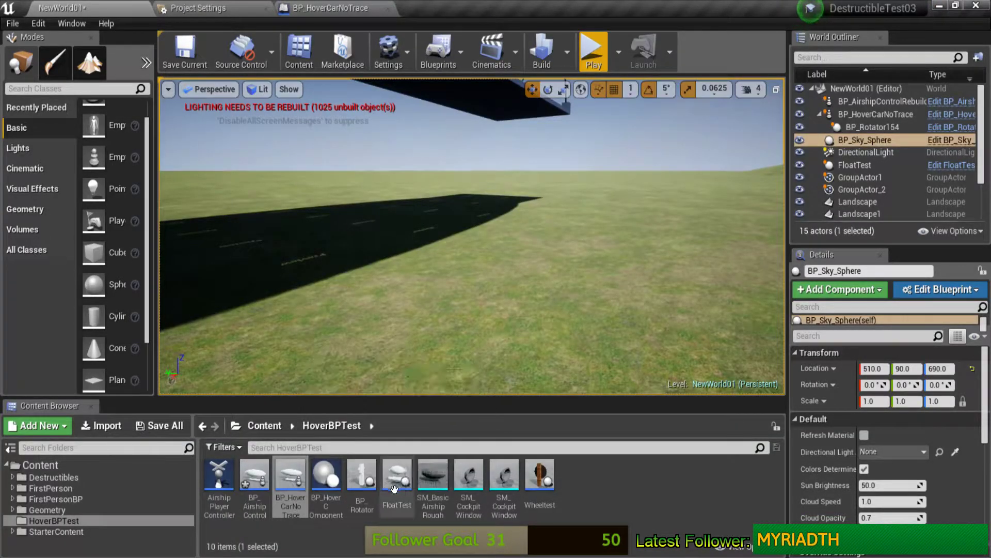
{"action": "double_click", "coordinate": [264, 477]}
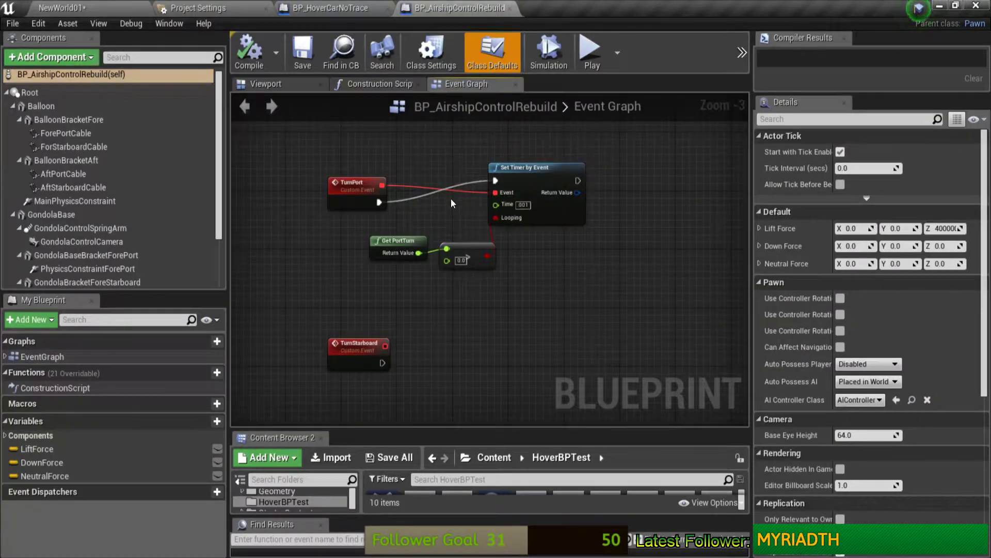
{"action": "left_click", "coordinate": [336, 8]}
- Select the hover car's starboard Set Timer by Event, Get PortTurn and comparison nodes for the airship graph
{"action": "right_click_drag", "start_coordinate": [387, 271], "coordinate": [453, 210]}
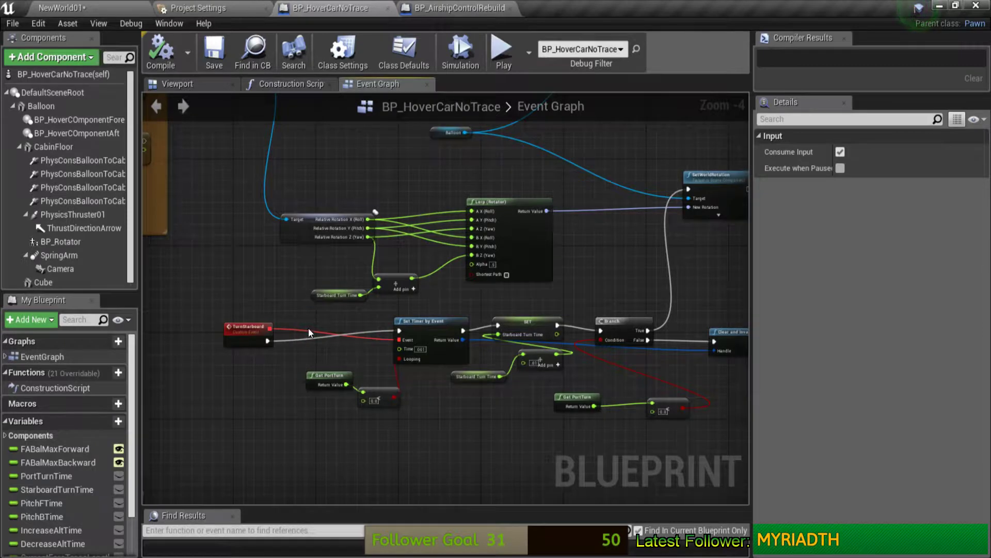
{"action": "left_click_drag", "start_coordinate": [308, 327], "coordinate": [421, 412]}
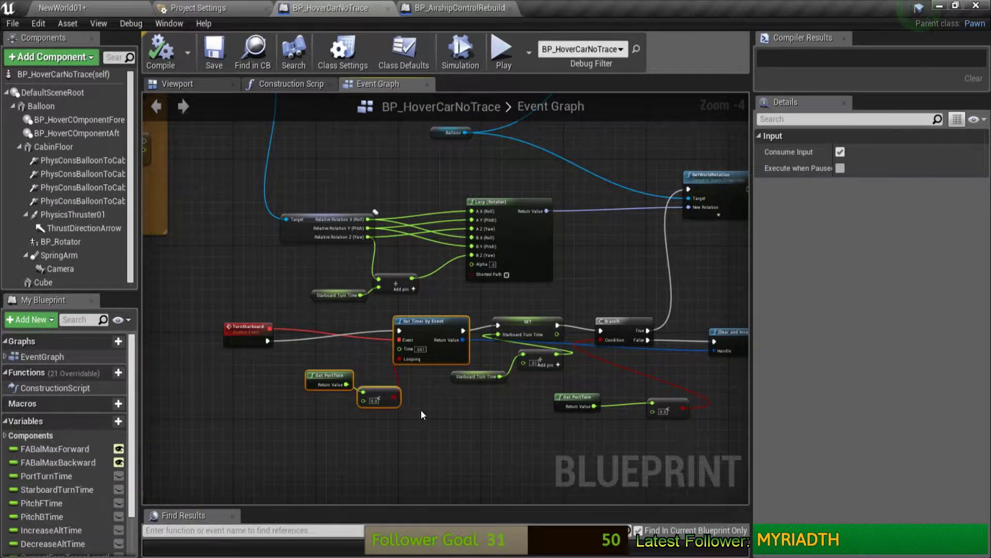
{"action": "left_click", "coordinate": [412, 10]}
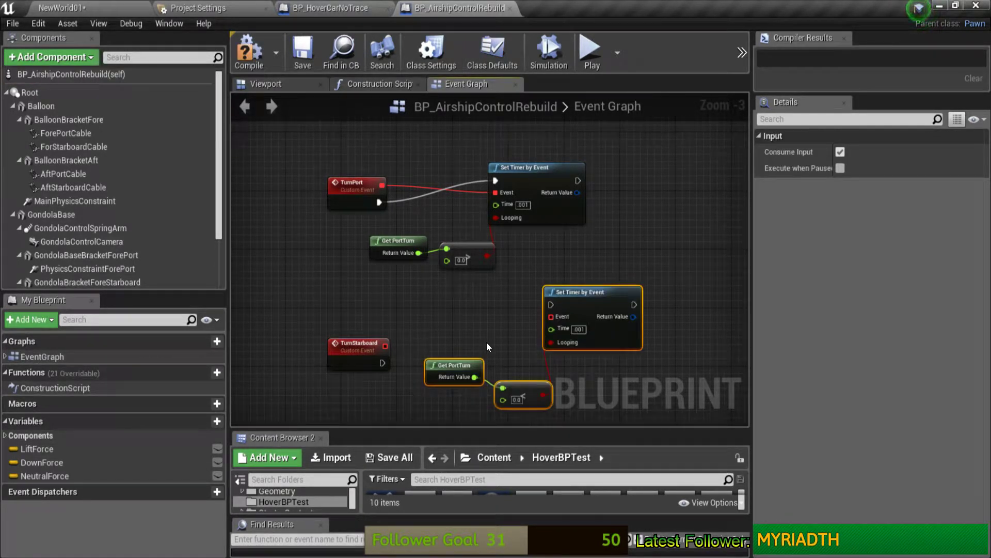
- Bind the TurnStarboard event to the lower Set Timer by Event's Event pin and reposition Get PortTurn
{"action": "mouse_move", "coordinate": [382, 357]}
{"action": "left_mouse_down"}
{"action": "mouse_move", "coordinate": [381, 321]}
{"action": "mouse_move", "coordinate": [551, 305]}
{"action": "left_mouse_up"}
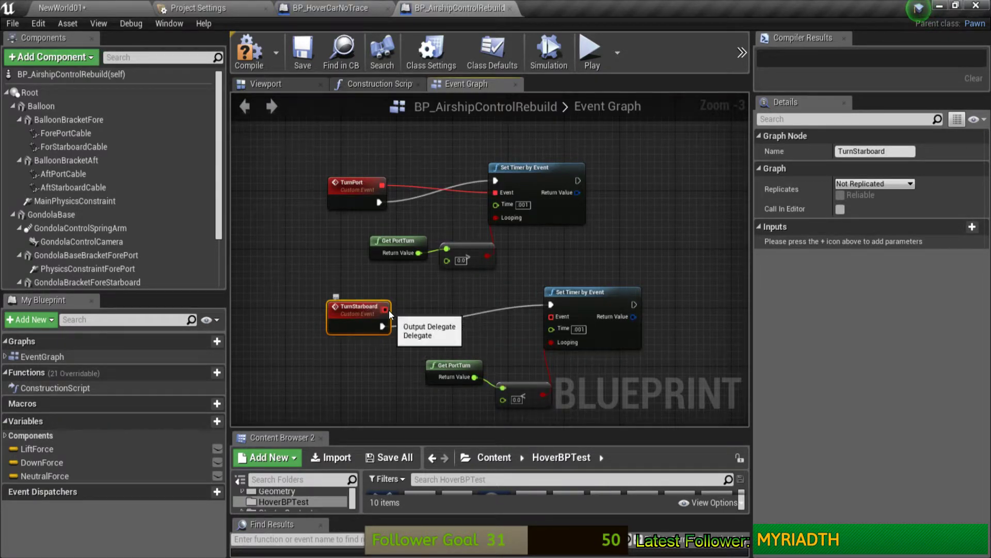
{"action": "left_click_drag", "start_coordinate": [385, 309], "coordinate": [550, 317]}
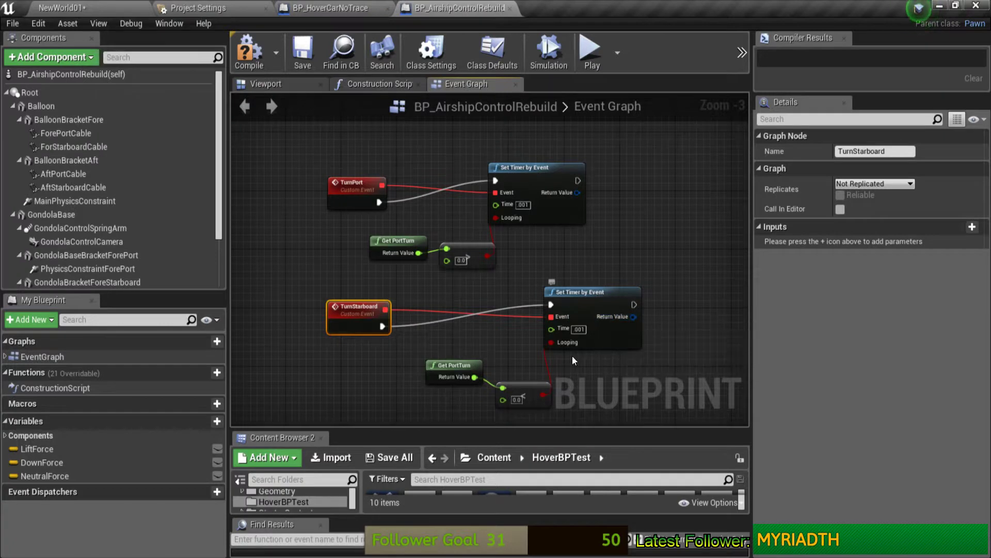
{"action": "mouse_move", "coordinate": [458, 369]}
{"action": "left_mouse_down"}
{"action": "mouse_move", "coordinate": [452, 384]}
{"action": "mouse_move", "coordinate": [527, 355]}
{"action": "left_mouse_up"}
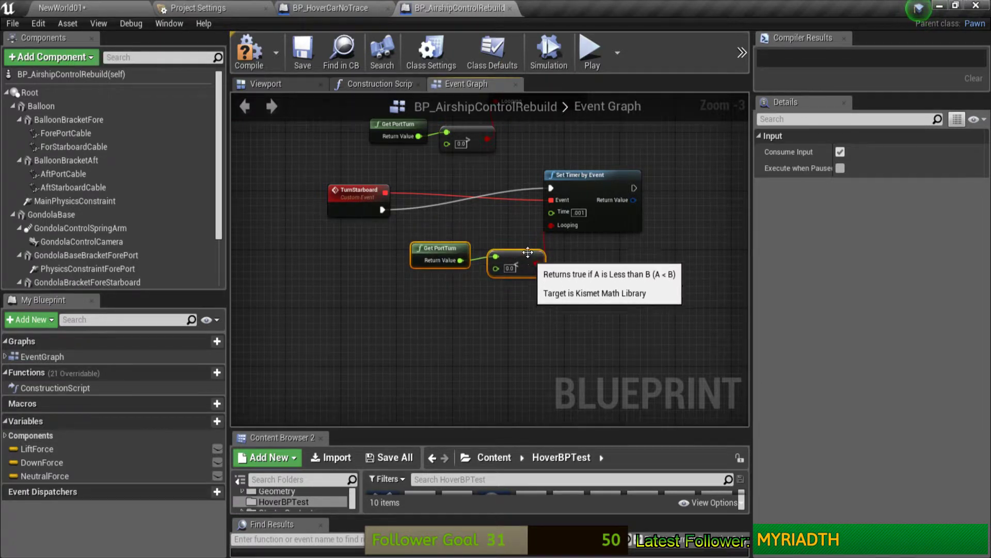
- Arrange the starboard timer nodes beneath the TurnPort chain so both chains are framed
{"action": "right_click_drag", "start_coordinate": [525, 255], "coordinate": [451, 308]}
{"action": "left_click_drag", "start_coordinate": [410, 282], "coordinate": [540, 343]}
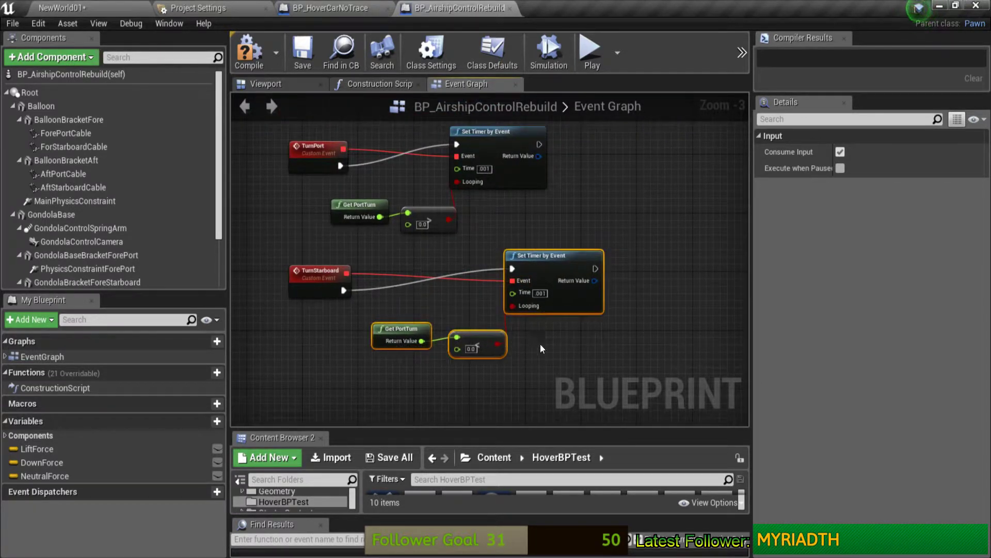
{"action": "mouse_move", "coordinate": [544, 262]}
{"action": "left_mouse_down"}
{"action": "mouse_move", "coordinate": [508, 262]}
{"action": "mouse_move", "coordinate": [495, 274]}
{"action": "left_mouse_up"}
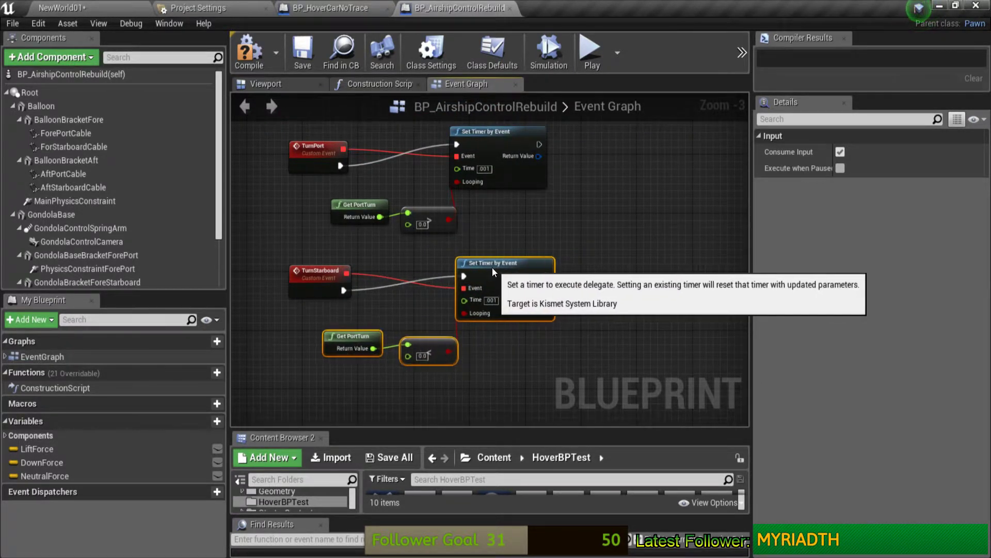
{"action": "right_click_drag", "start_coordinate": [571, 270], "coordinate": [578, 250]}
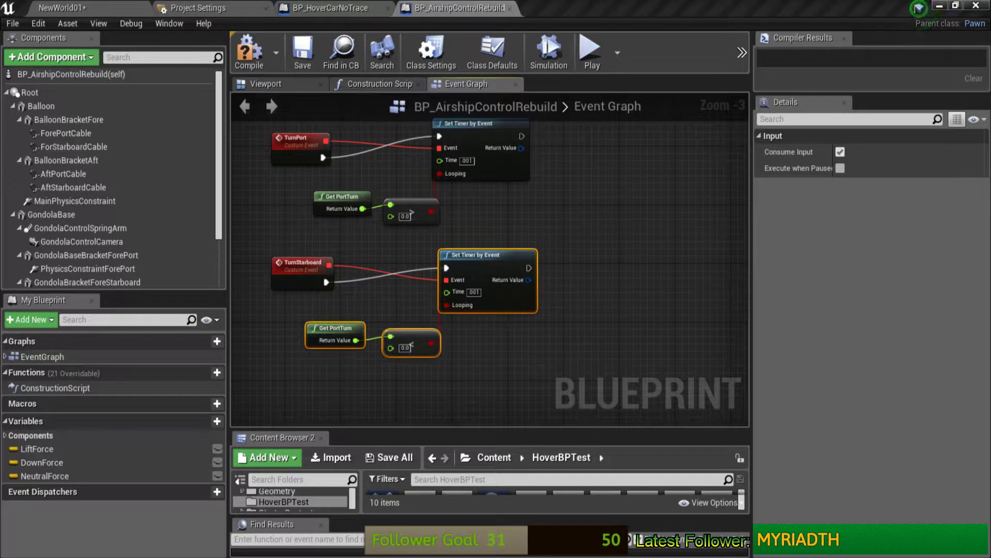
- Compile the airship blueprint and locate the Lerp (Rotator) nodes in BP_HoverCarNoTrace
{"action": "left_click", "coordinate": [252, 52]}
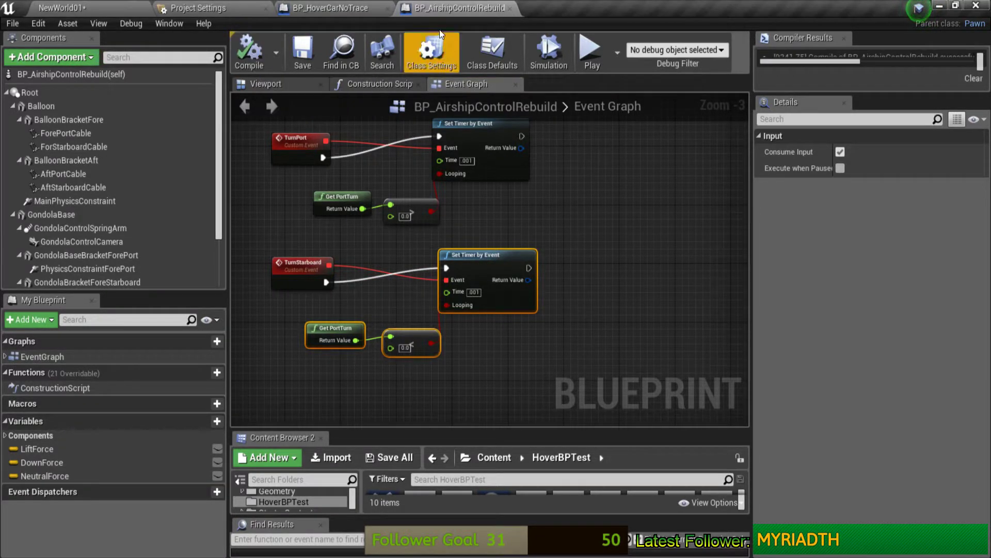
{"action": "left_click", "coordinate": [307, 9]}
{"action": "scroll", "coordinate": [562, 186], "scroll_direction": "down", "scroll_amount": 2}
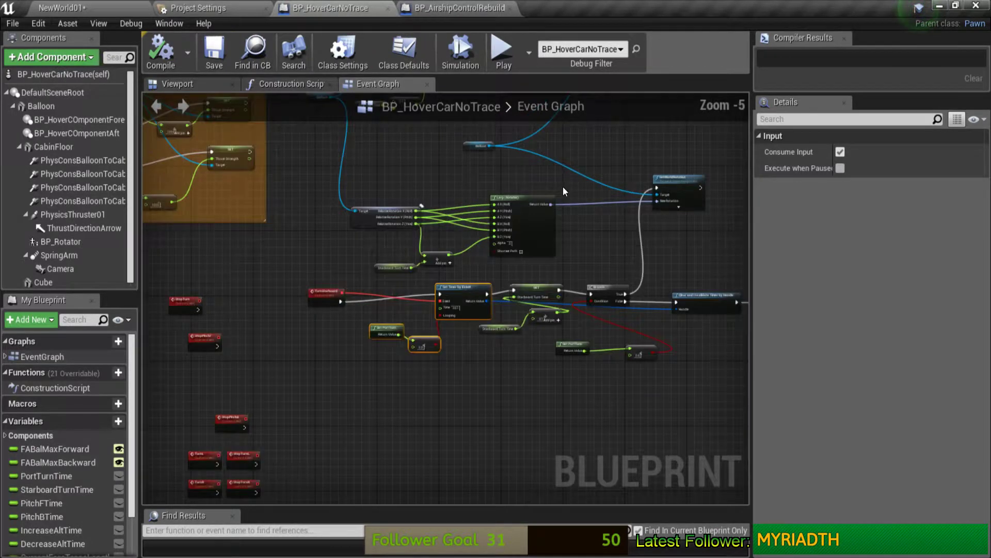
{"action": "right_click_drag", "start_coordinate": [563, 186], "coordinate": [548, 330]}
{"action": "scroll", "coordinate": [405, 206], "scroll_direction": "up", "scroll_amount": 2}
{"action": "mouse_move", "coordinate": [377, 199]}
{"action": "right_mouse_down"}
{"action": "mouse_move", "coordinate": [308, 249]}
{"action": "mouse_move", "coordinate": [346, 220]}
{"action": "right_mouse_up"}
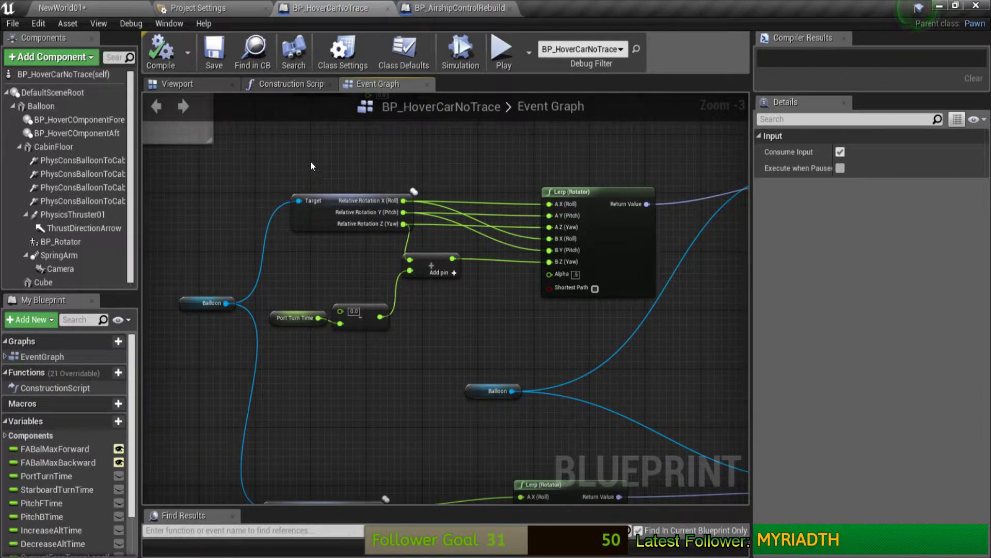
- Select and copy the rotation and Lerp (Rotator) node group, then return to BP_AirshipControlRebuild
{"action": "left_click_drag", "start_coordinate": [309, 166], "coordinate": [584, 312]}
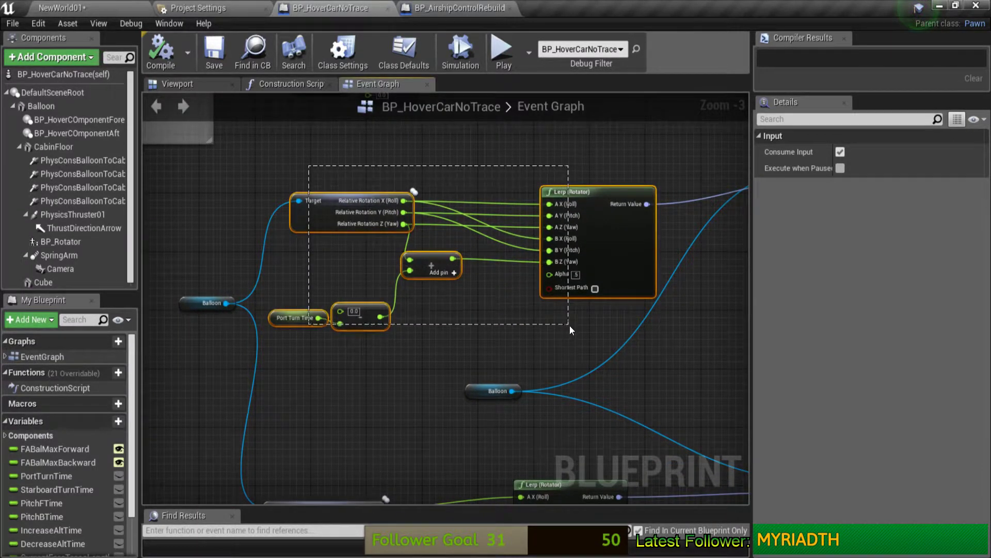
{"action": "left_click_drag", "start_coordinate": [359, 154], "coordinate": [564, 331]}
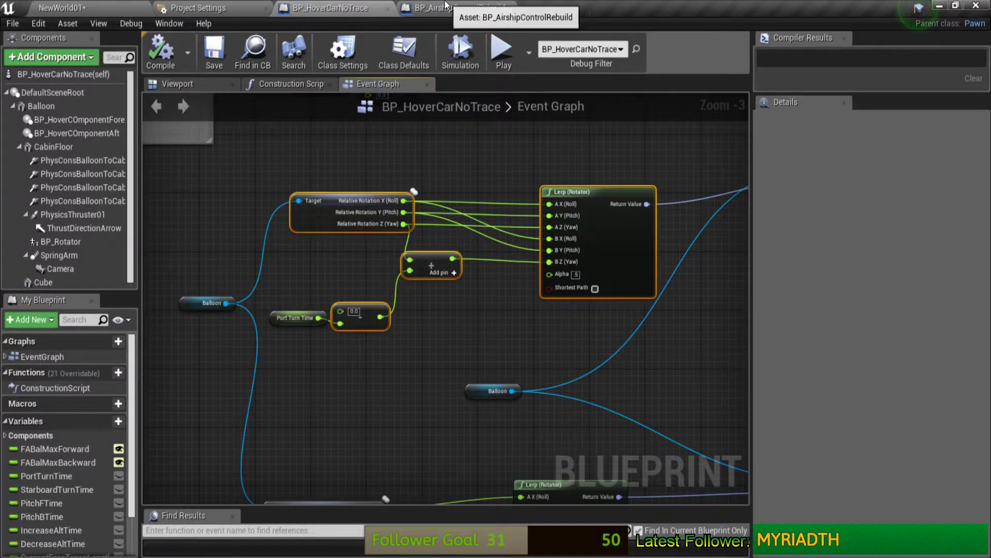
{"action": "left_click", "coordinate": [459, 8]}
{"action": "scroll", "coordinate": [568, 214], "scroll_direction": "down", "scroll_amount": 2}
{"action": "right_click_drag", "start_coordinate": [603, 217], "coordinate": [462, 255]}
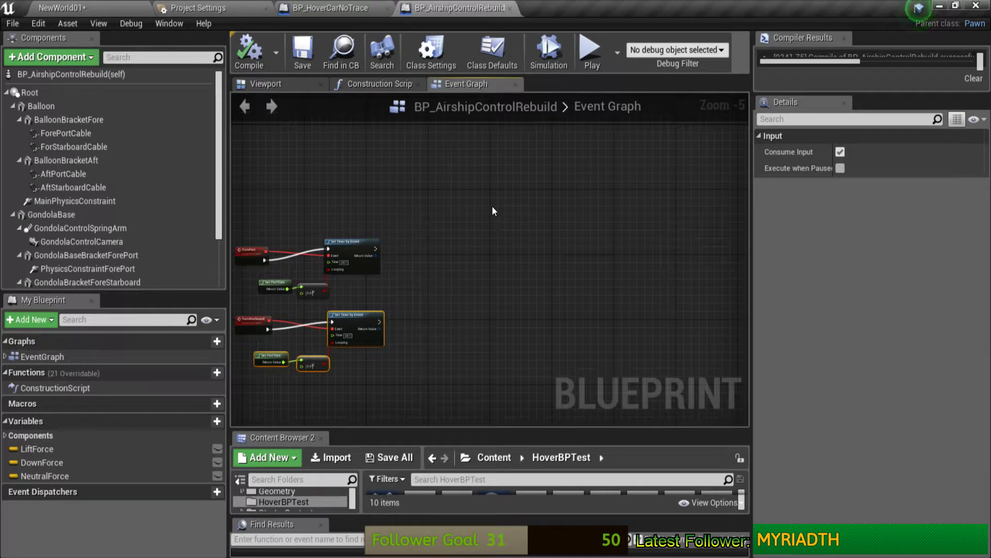
- Paste the Lerp (Rotator) node group and move the TurnPort timer nodes above it
{"action": "key", "text": "ctrl+v"}
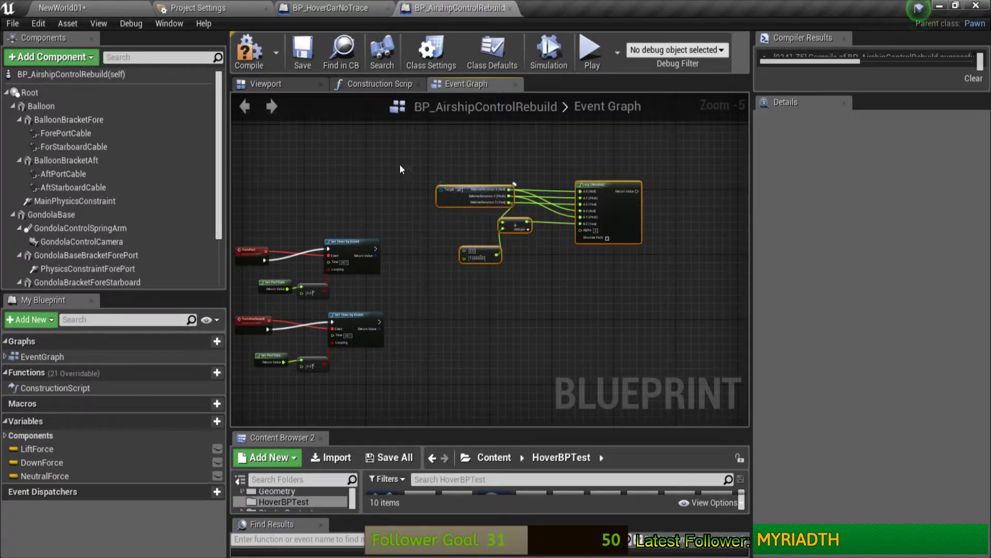
{"action": "right_click_drag", "start_coordinate": [352, 137], "coordinate": [388, 170]}
{"action": "left_click_drag", "start_coordinate": [287, 231], "coordinate": [384, 332]}
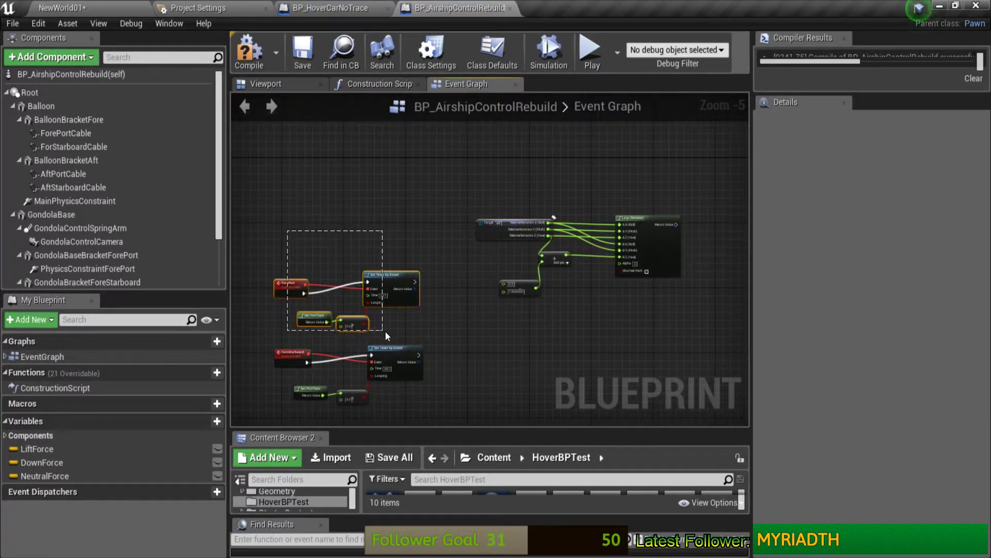
{"action": "left_click_drag", "start_coordinate": [389, 279], "coordinate": [401, 158]}
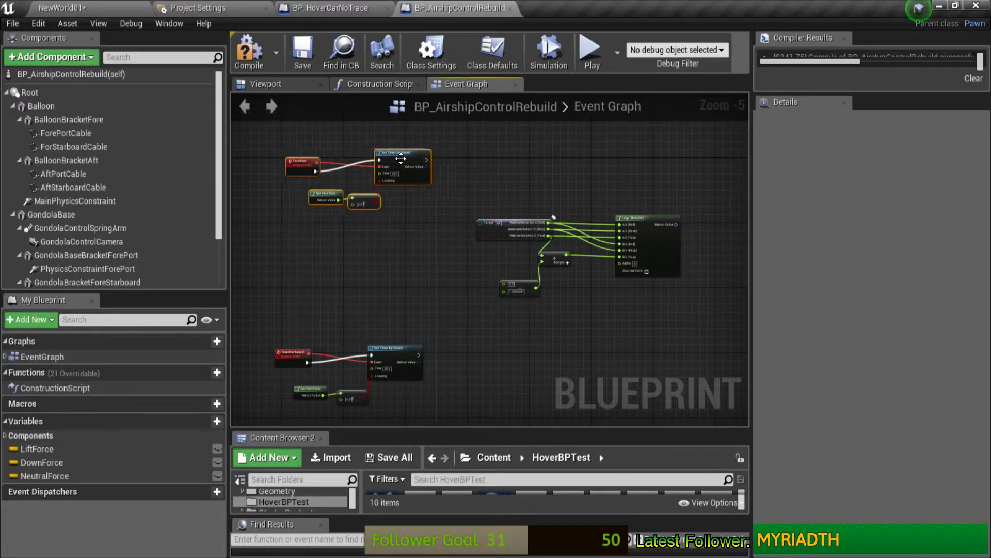
- Reframe the graph around all node groups and recompile the airship blueprint
{"action": "scroll", "coordinate": [446, 181], "scroll_direction": "up", "scroll_amount": 2}
{"action": "mouse_move", "coordinate": [446, 181]}
{"action": "right_mouse_down"}
{"action": "mouse_move", "coordinate": [367, 175]}
{"action": "mouse_move", "coordinate": [438, 230]}
{"action": "right_mouse_up"}
{"action": "scroll", "coordinate": [404, 196], "scroll_direction": "down", "scroll_amount": 2}
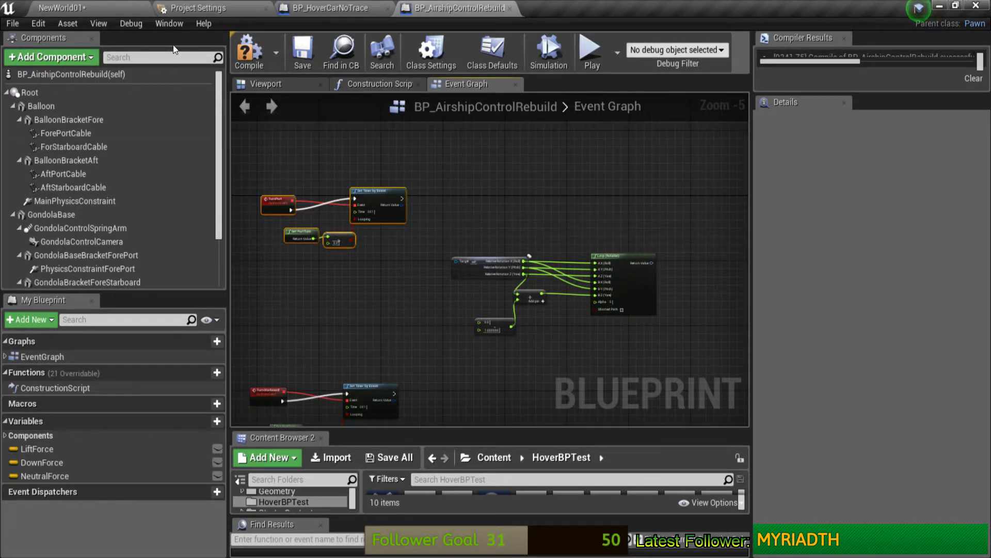
{"action": "left_click", "coordinate": [250, 49]}
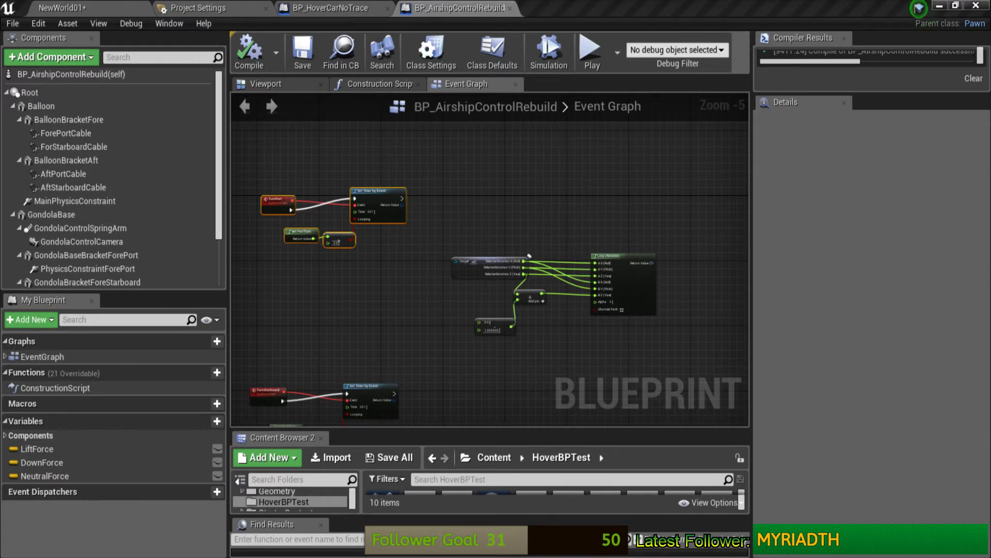
{"action": "scroll", "coordinate": [482, 214], "scroll_direction": "up", "scroll_amount": 1}
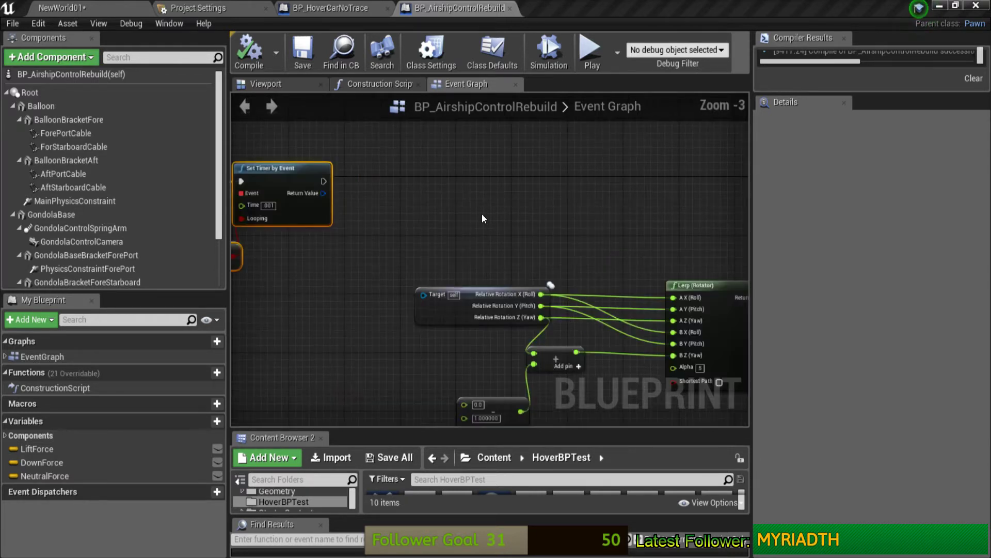
{"action": "scroll", "coordinate": [402, 220], "scroll_direction": "up", "scroll_amount": 1}
{"action": "right_click_drag", "start_coordinate": [402, 220], "coordinate": [509, 229]}
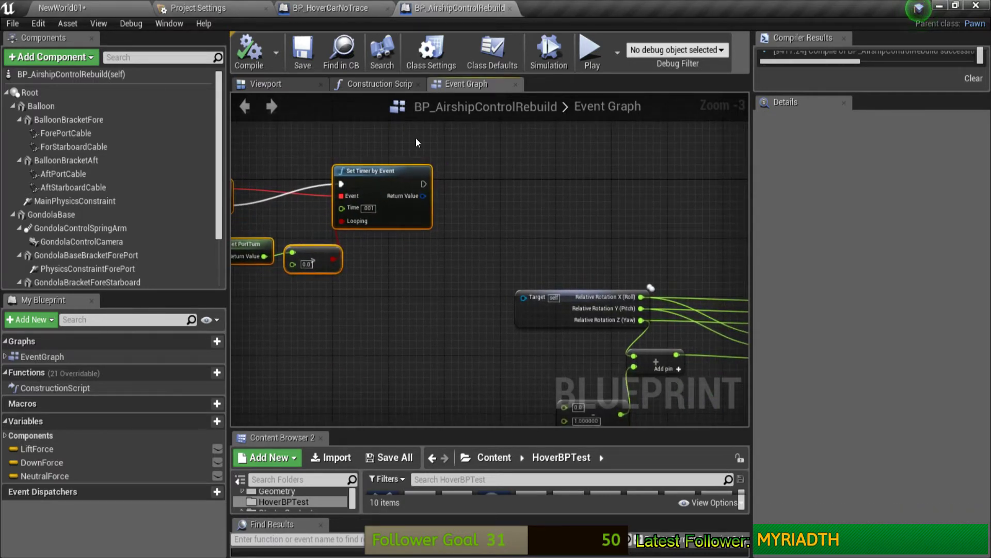
{"action": "left_click", "coordinate": [354, 8]}
{"action": "scroll", "coordinate": [535, 210], "scroll_direction": "up", "scroll_amount": 2}
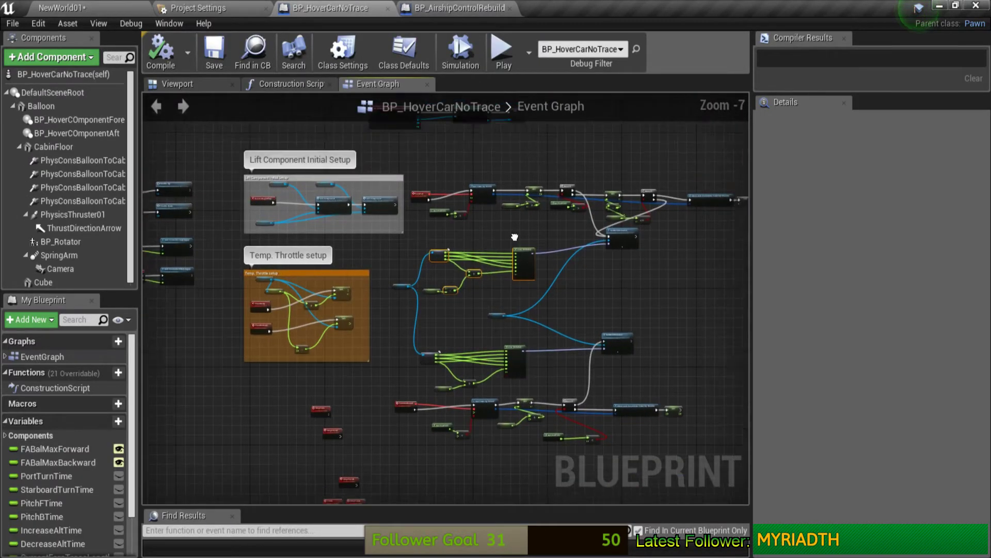
{"action": "scroll", "coordinate": [481, 255], "scroll_direction": "up", "scroll_amount": 2}
{"action": "scroll", "coordinate": [485, 252], "scroll_direction": "down", "scroll_amount": 1}
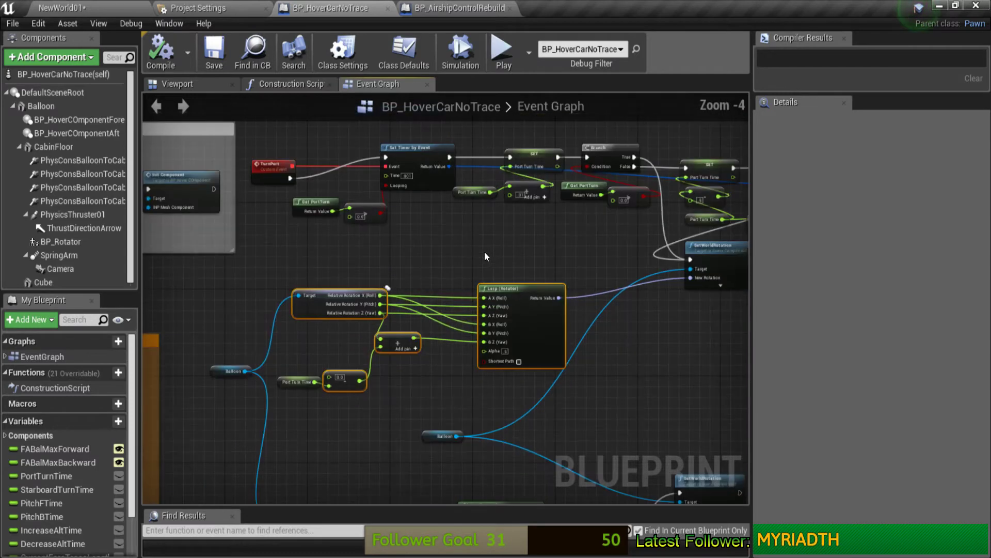
{"action": "right_click_drag", "start_coordinate": [537, 231], "coordinate": [528, 218]}
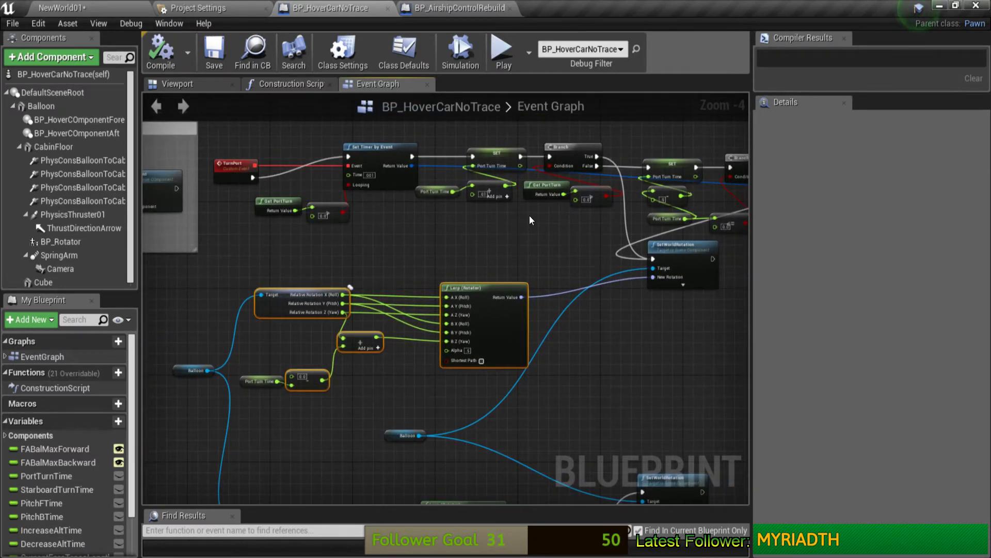
{"action": "scroll", "coordinate": [534, 215], "scroll_direction": "up", "scroll_amount": 1}
{"action": "right_click_drag", "start_coordinate": [565, 212], "coordinate": [521, 227]}
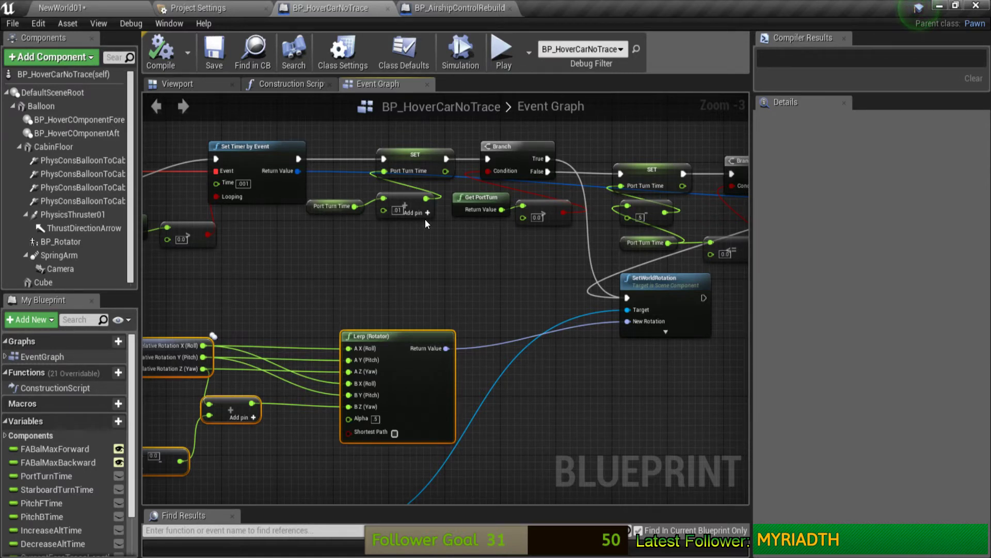
{"action": "left_click", "coordinate": [454, 8]}
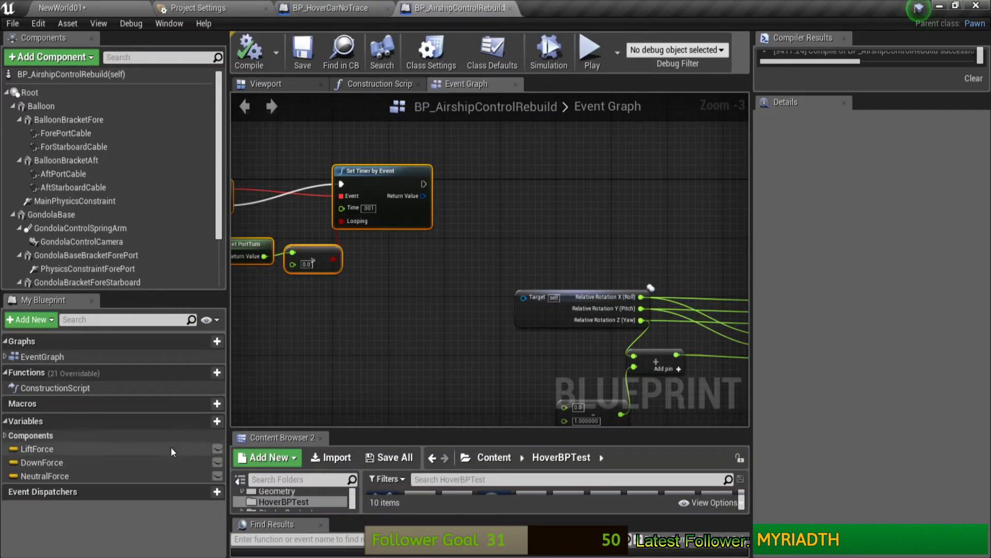
- Add a new variable named PturnTime and make it a Float
{"action": "left_click", "coordinate": [209, 421]}
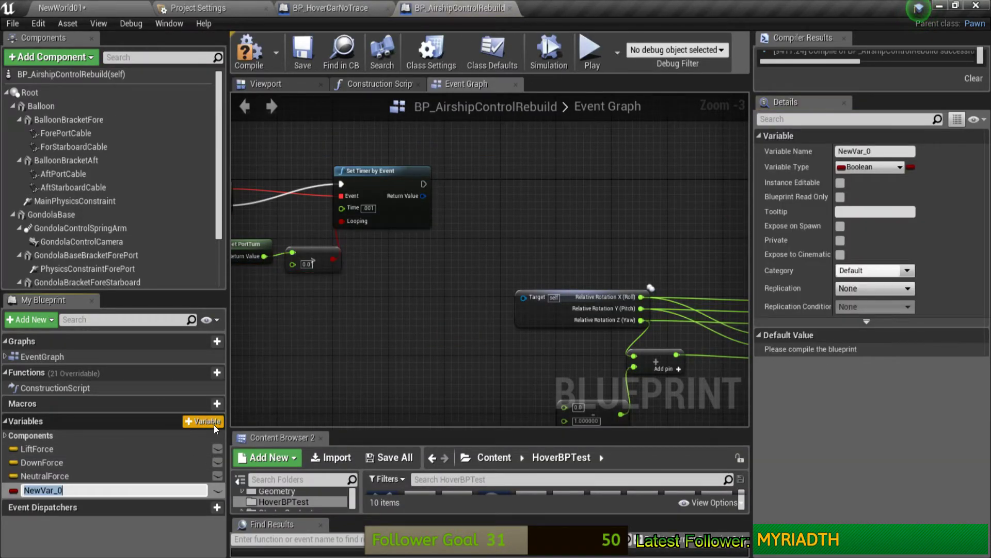
{"action": "type", "text": "Pt"}
{"action": "type", "text": "urn"}
{"action": "type", "text": "Time"}
{"action": "key", "text": "Return"}
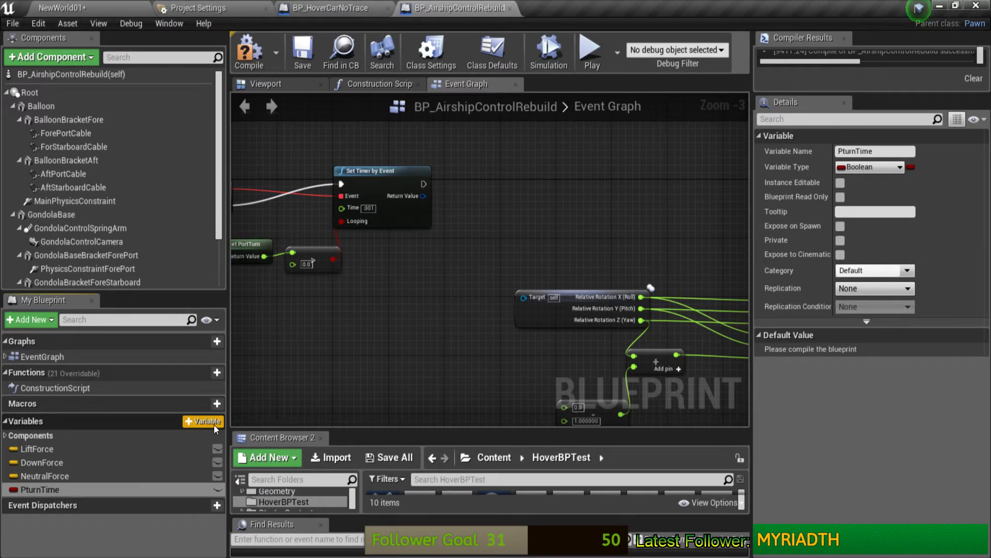
{"action": "left_click", "coordinate": [13, 495]}
{"action": "left_click", "coordinate": [55, 261]}
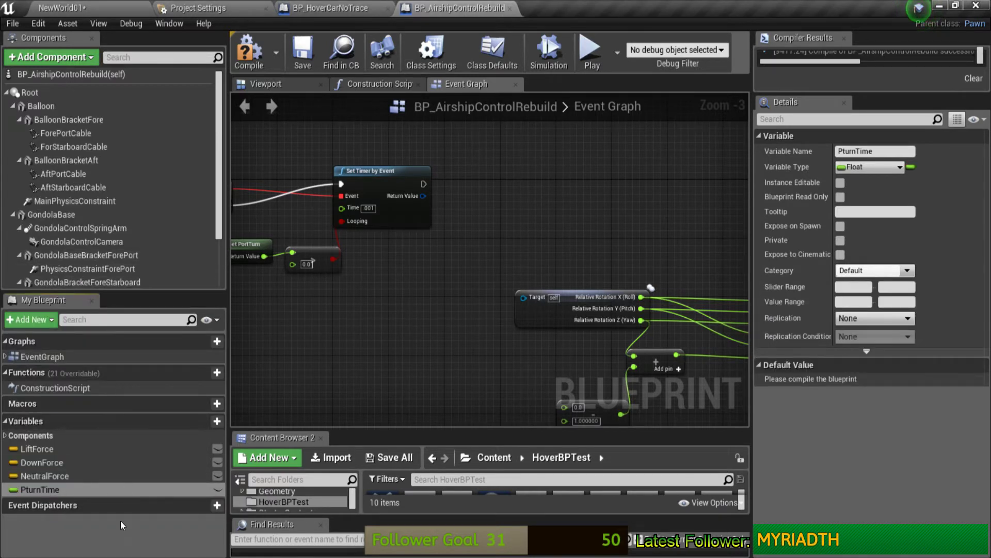
- Duplicate PturnTime with Ctrl+W as a float named SturnTime
{"action": "double_click", "coordinate": [103, 490]}
{"action": "key", "text": "ctrl+w"}
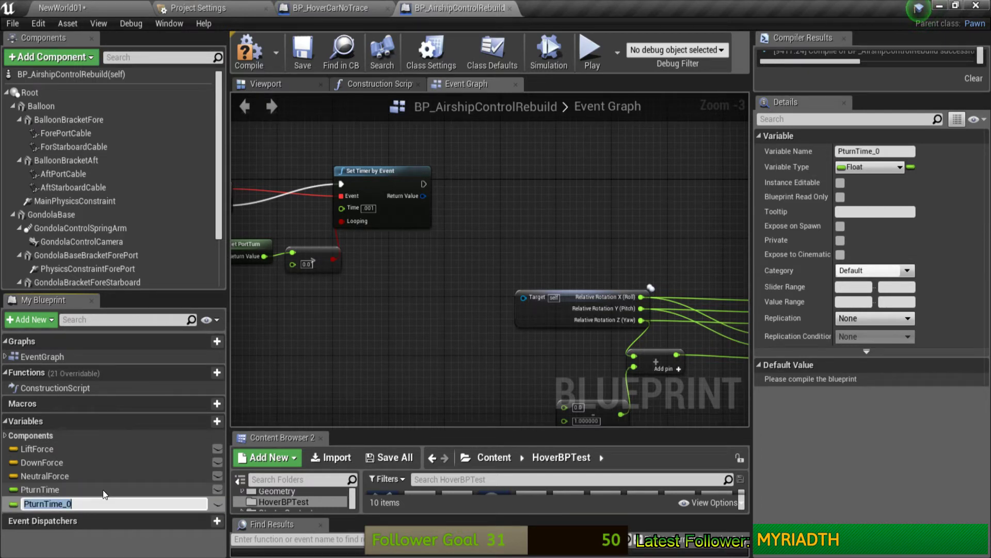
{"action": "type", "text": "Stur"}
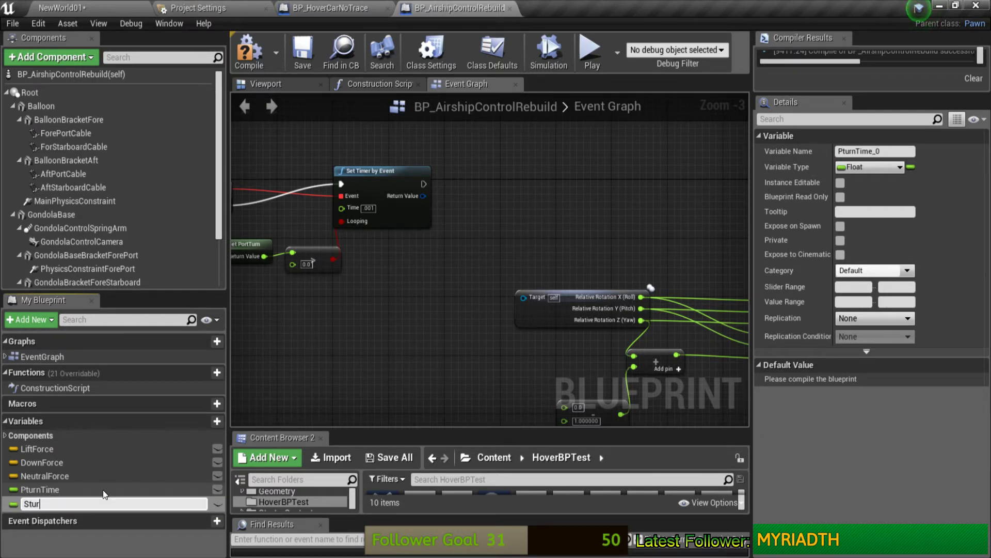
{"action": "type", "text": "nTime"}
{"action": "key", "text": "Return"}
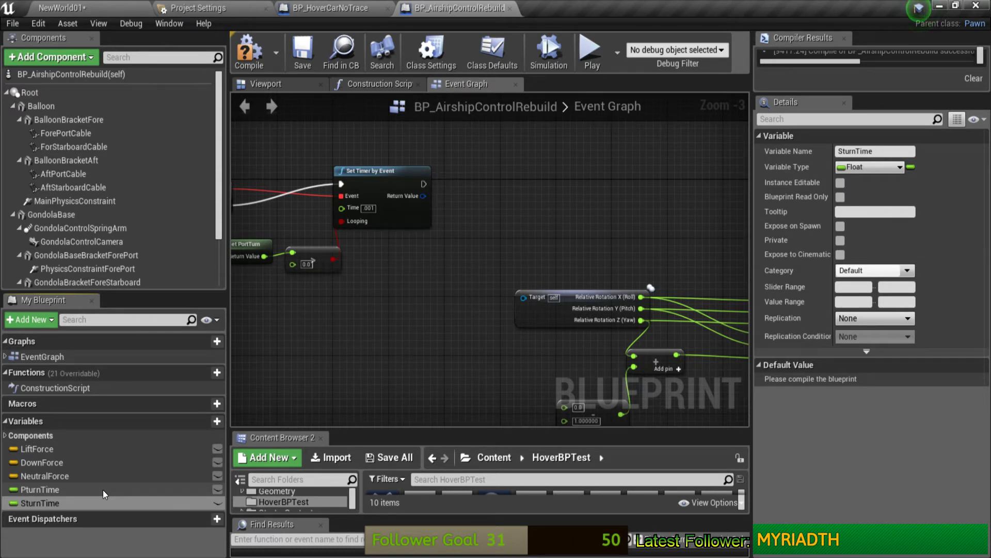
- Create two more float duplicates named PitchBTime and PitchFTime
{"action": "left_click", "coordinate": [103, 490]}
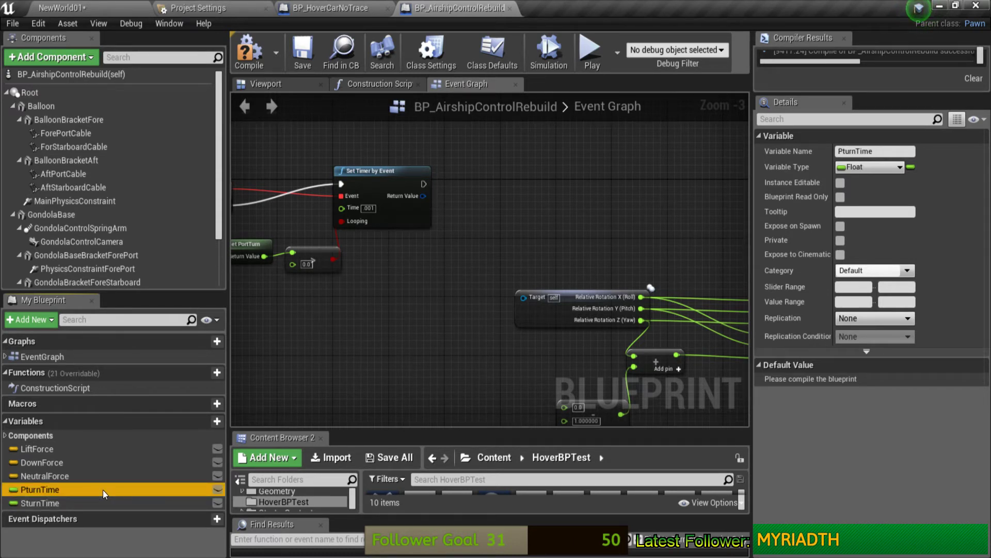
{"action": "key", "text": "ctrl+w"}
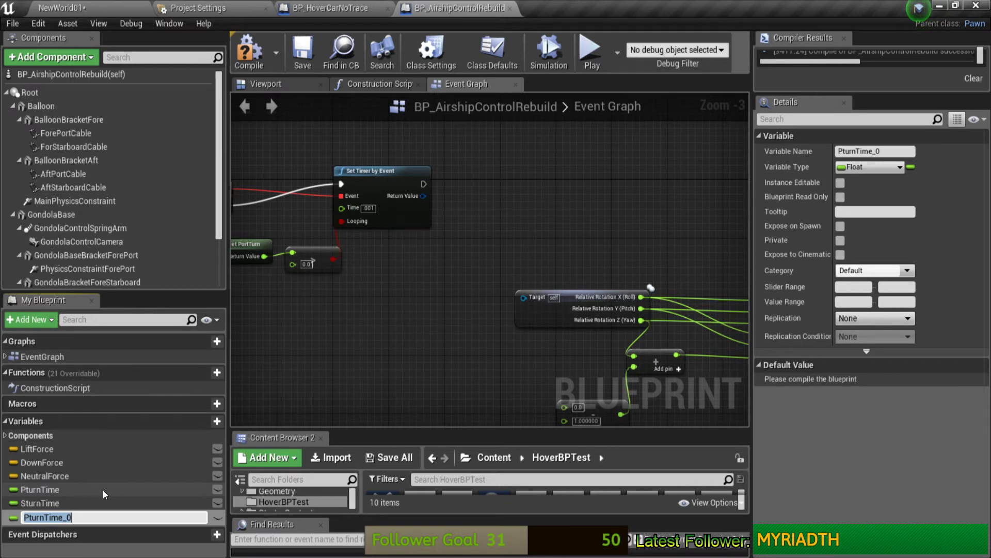
{"action": "type", "text": "Pitch"}
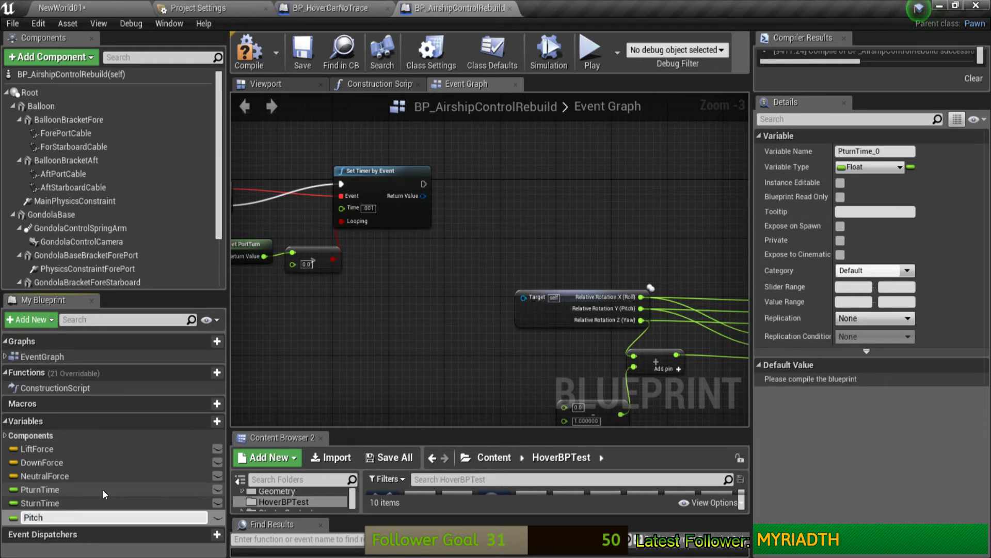
{"action": "type", "text": "B"}
{"action": "type", "text": "Tim"}
{"action": "type", "text": "e"}
{"action": "key", "text": "Return"}
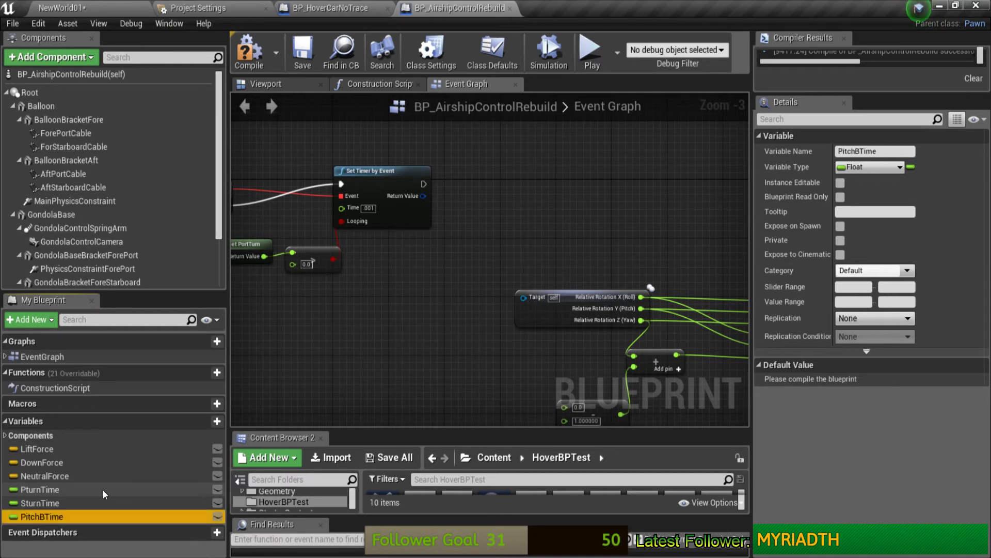
{"action": "key", "text": "ctrl+w"}
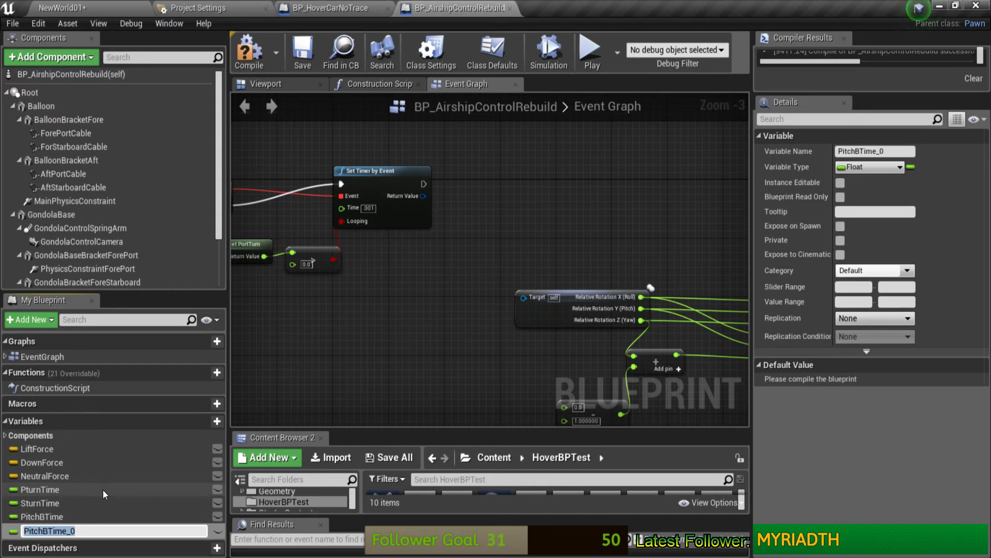
{"action": "type", "text": "Pitc"}
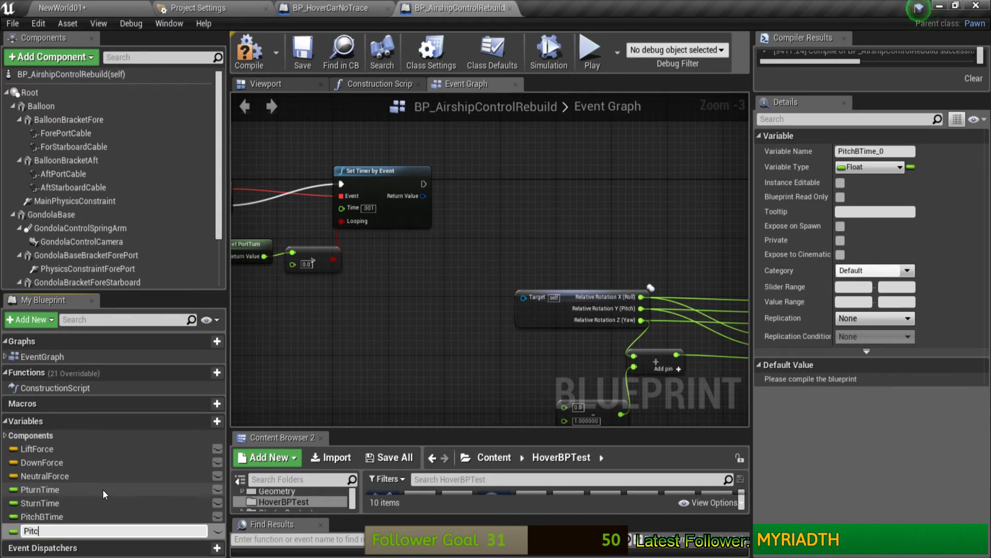
{"action": "type", "text": "hFT"}
{"action": "type", "text": "ime"}
{"action": "key", "text": "Return"}
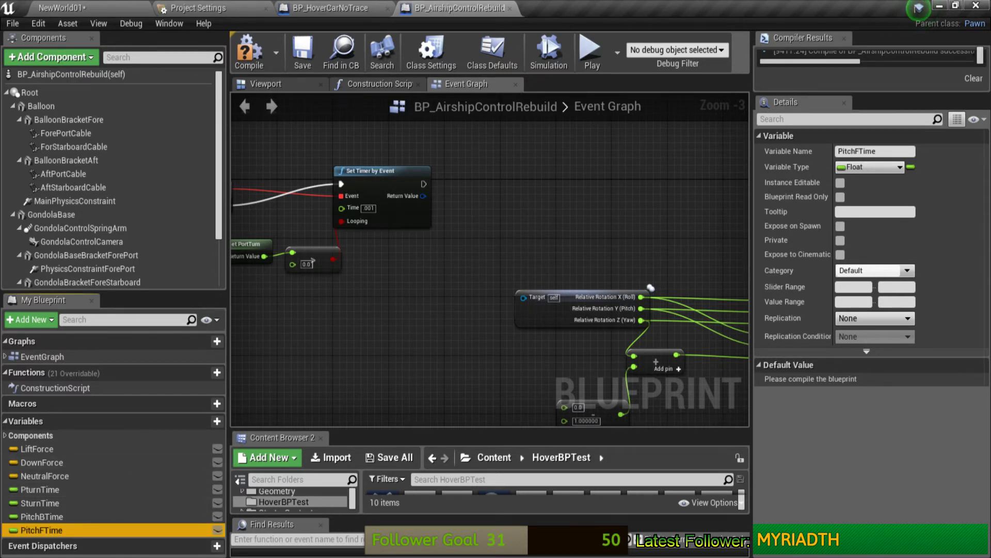
{"action": "mouse_move", "coordinate": [528, 556]}
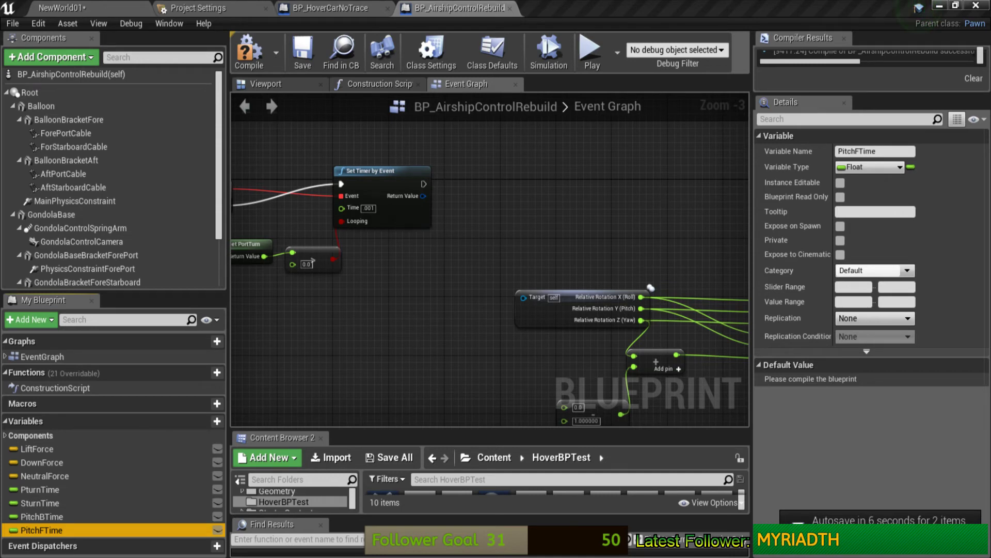
- Add an Add Torque (Balloon) node via a 'tor' search and place it above the timer
{"action": "right_click", "coordinate": [552, 222]}
{"action": "type", "text": "tor"}
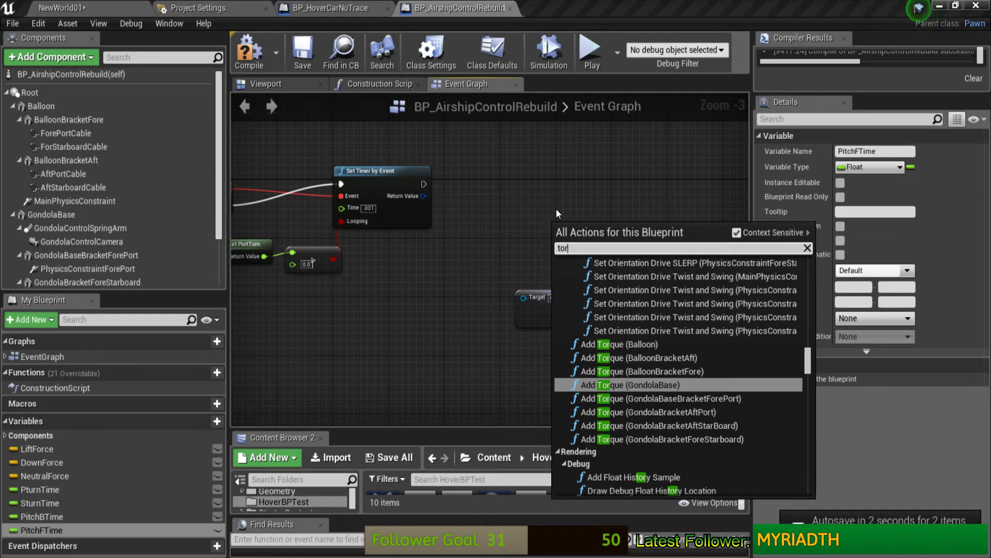
{"action": "left_click", "coordinate": [732, 343]}
{"action": "right_click_drag", "start_coordinate": [631, 167], "coordinate": [598, 230]}
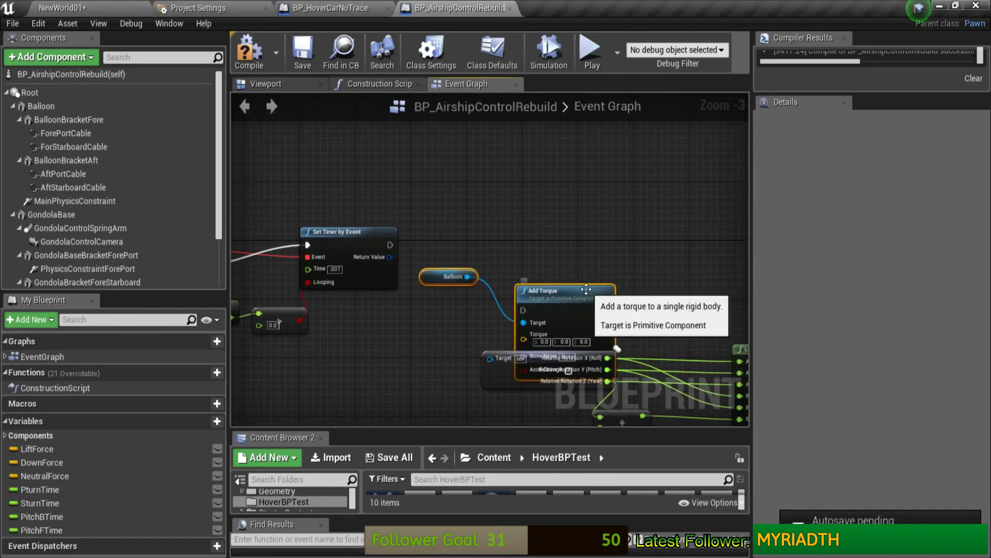
{"action": "left_click_drag", "start_coordinate": [586, 289], "coordinate": [648, 180]}
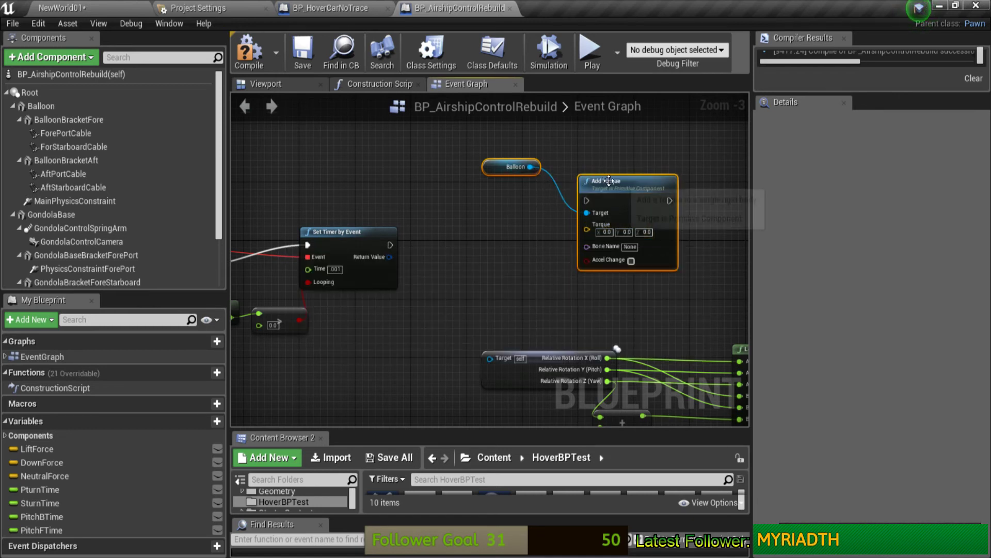
{"action": "left_click_drag", "start_coordinate": [611, 179], "coordinate": [598, 150]}
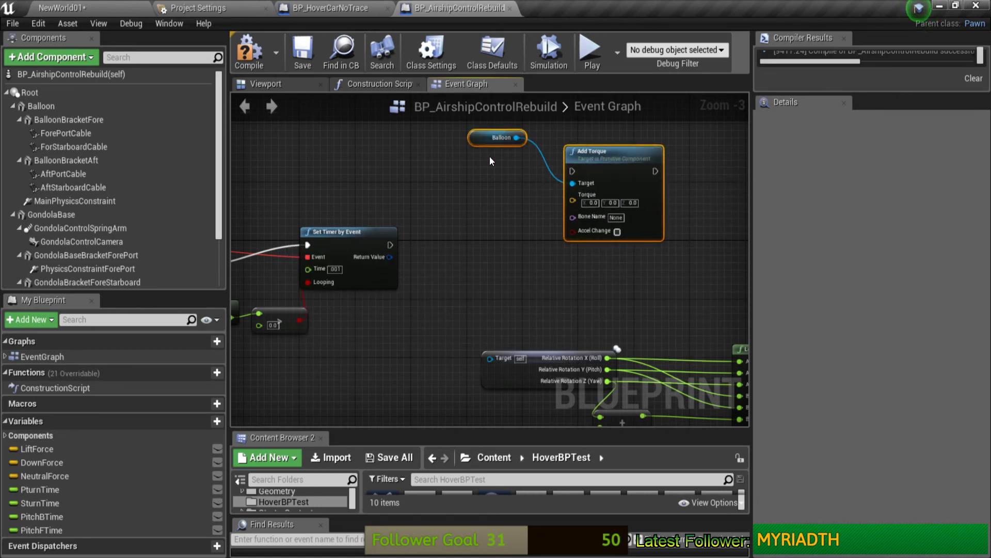
{"action": "mouse_move", "coordinate": [465, 230]}
{"action": "right_mouse_down"}
{"action": "mouse_move", "coordinate": [463, 204]}
{"action": "mouse_move", "coordinate": [469, 263]}
{"action": "right_mouse_up"}
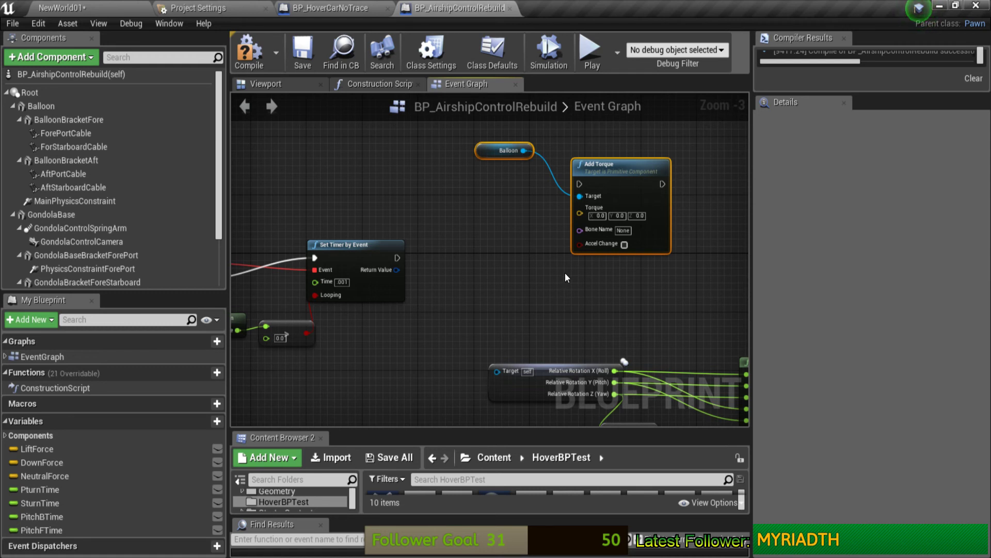
- Switch to the Viewport to view the airship's balloon and gondola model
{"action": "left_click", "coordinate": [249, 82]}
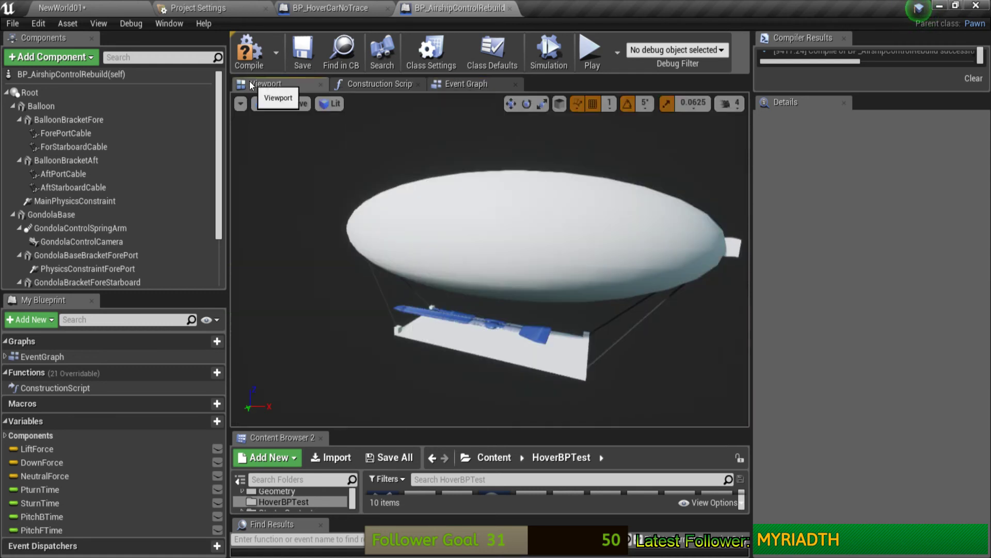